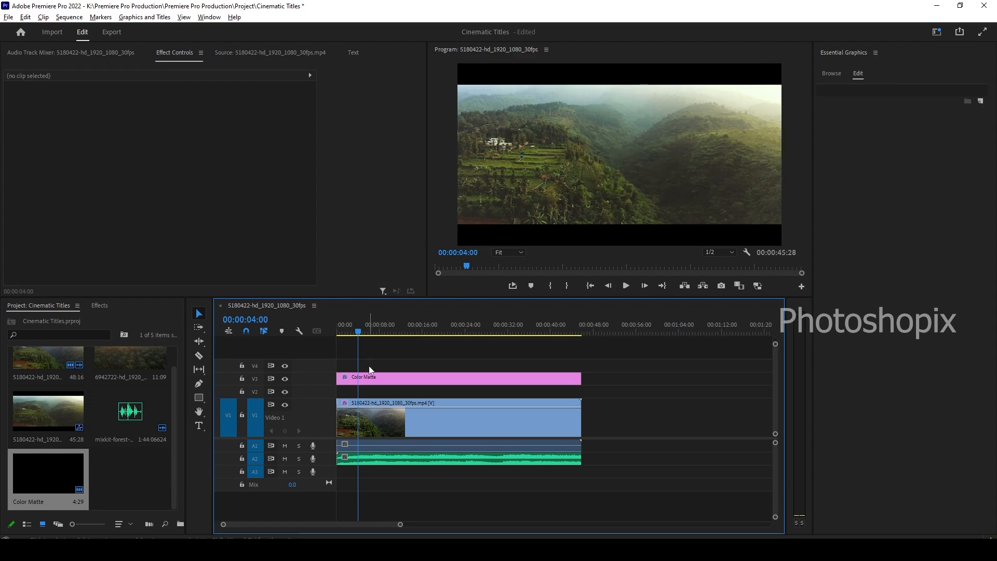
- Hide the Color Matte track V3, mute audio track A2, and return the playhead to the start of the sequence
{"action": "left_click", "coordinate": [384, 422]}
{"action": "mouse_move", "coordinate": [361, 332]}
{"action": "left_mouse_down"}
{"action": "mouse_move", "coordinate": [345, 333]}
{"action": "mouse_move", "coordinate": [403, 334]}
{"action": "mouse_move", "coordinate": [345, 332]}
{"action": "mouse_move", "coordinate": [406, 336]}
{"action": "mouse_move", "coordinate": [369, 337]}
{"action": "left_mouse_up"}
{"action": "left_click", "coordinate": [284, 379]}
{"action": "left_click", "coordinate": [339, 332]}
{"action": "left_click", "coordinate": [312, 459]}
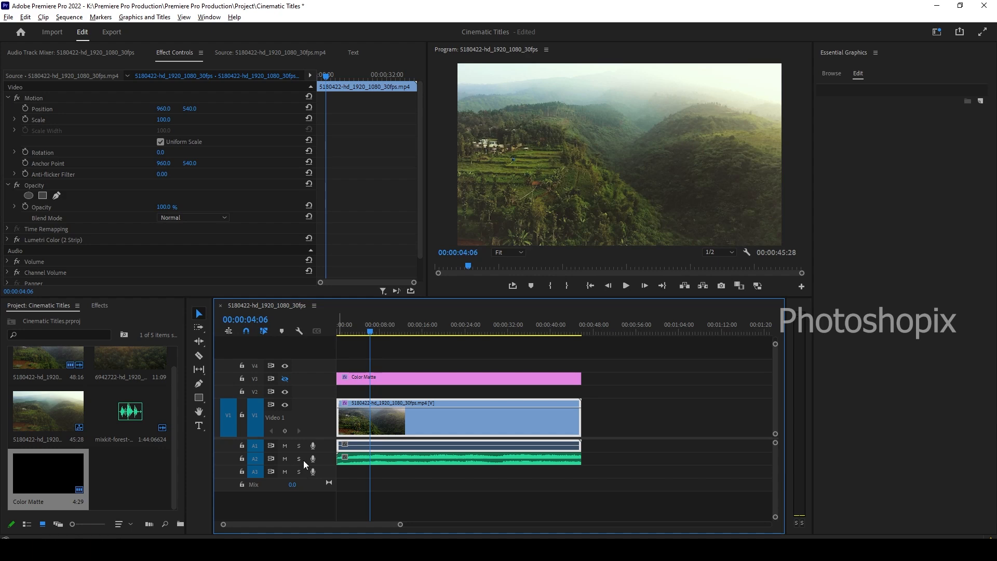
{"action": "left_click", "coordinate": [285, 458]}
{"action": "left_click", "coordinate": [340, 334]}
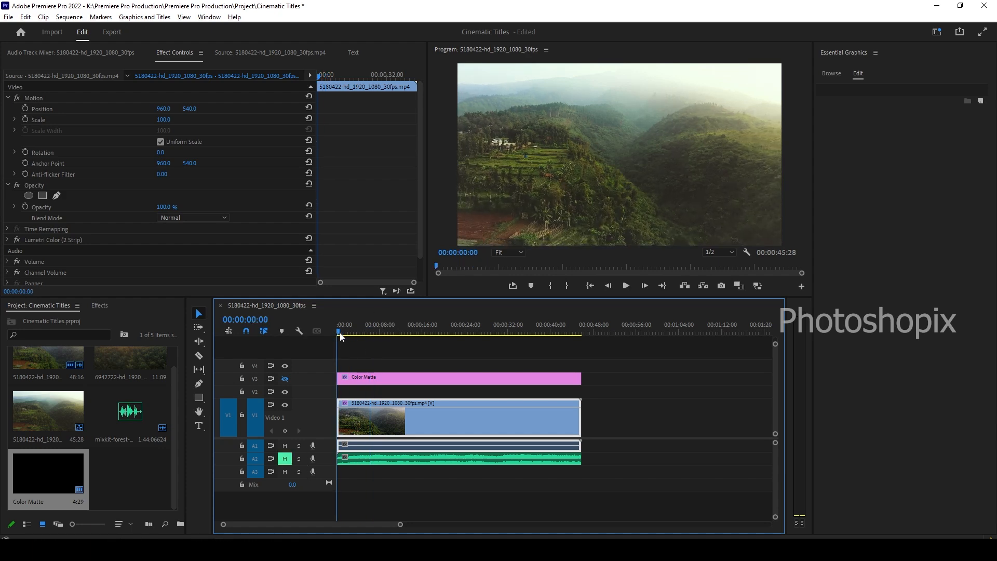
{"action": "left_click_drag", "start_coordinate": [340, 335], "coordinate": [319, 333]}
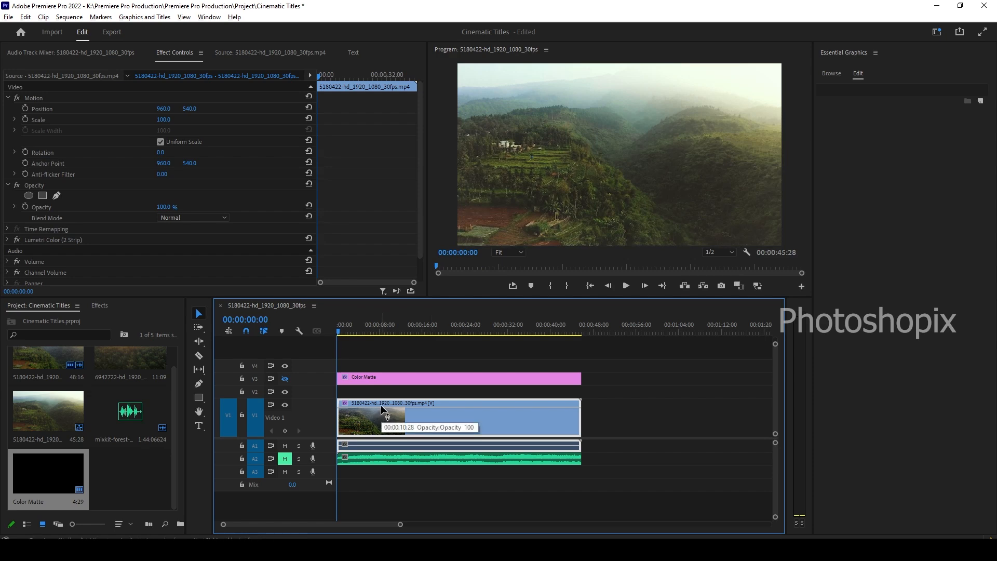
- Add the text "Cinematic Titles" over the footage with the Type tool and select all of it
{"action": "left_click", "coordinate": [199, 426]}
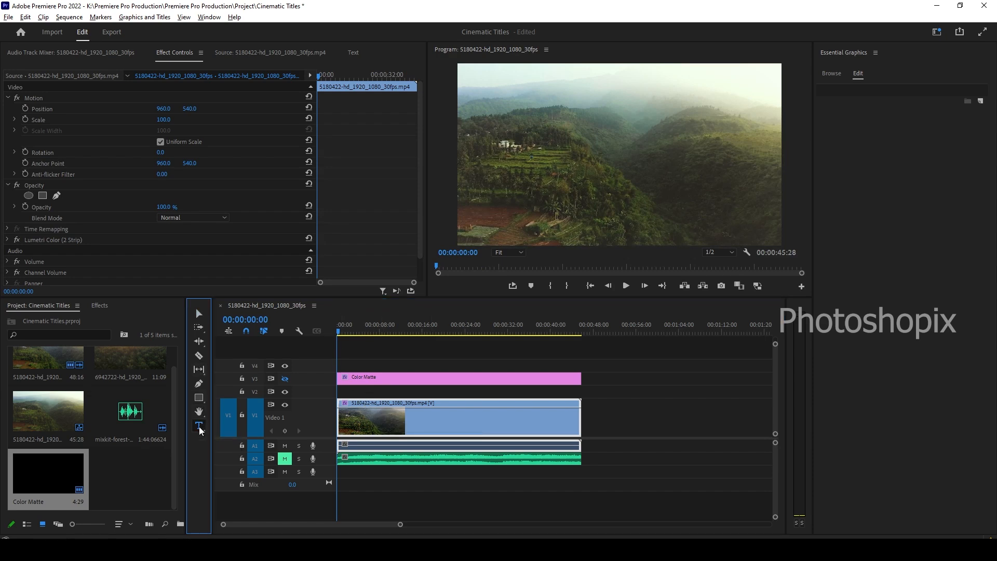
{"action": "left_click", "coordinate": [542, 163]}
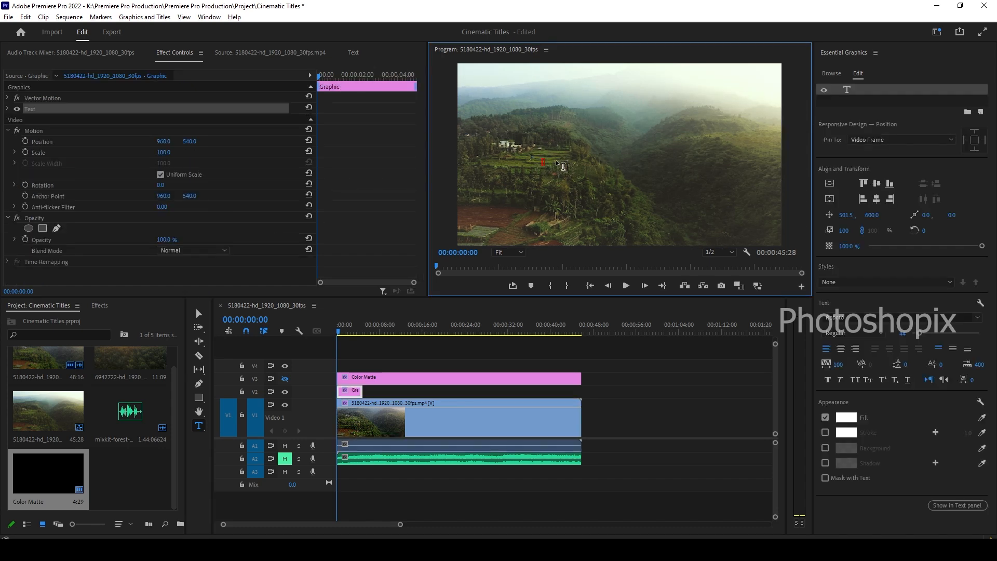
{"action": "type", "text": "Cinematic Titles"}
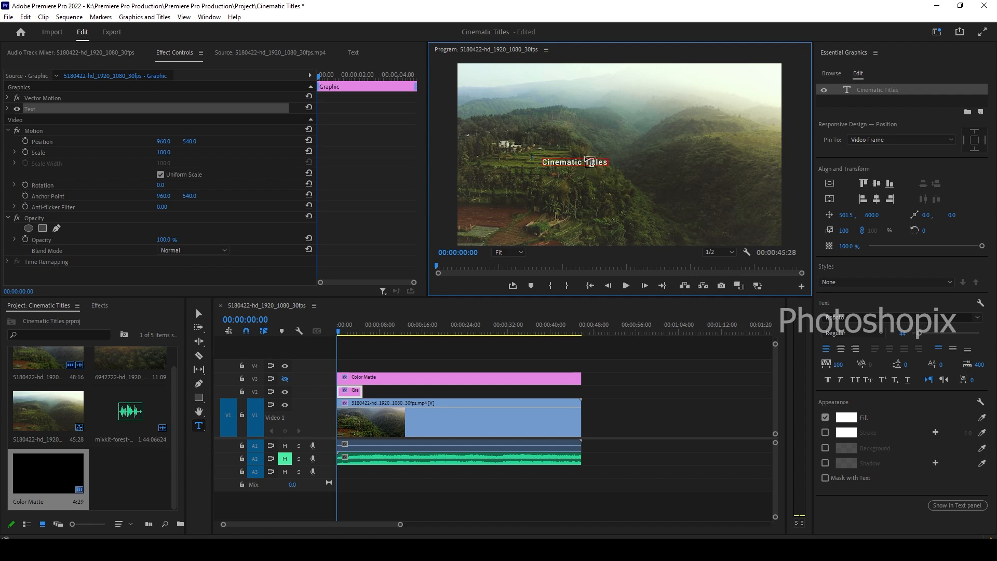
{"action": "key", "text": "ctrl+a"}
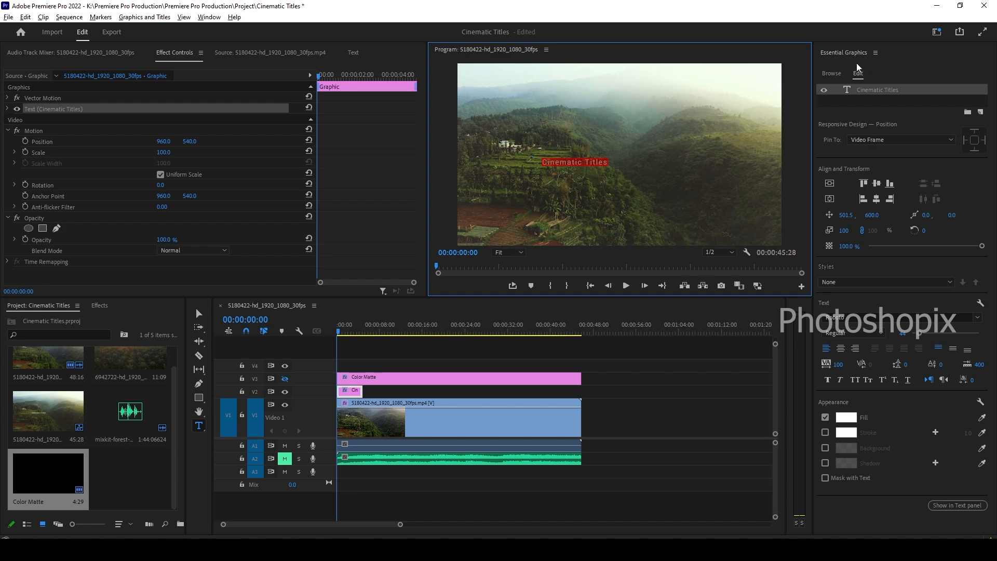
- Close the Essential Graphics panel and reopen it
{"action": "left_click", "coordinate": [874, 53]}
{"action": "left_click", "coordinate": [863, 55]}
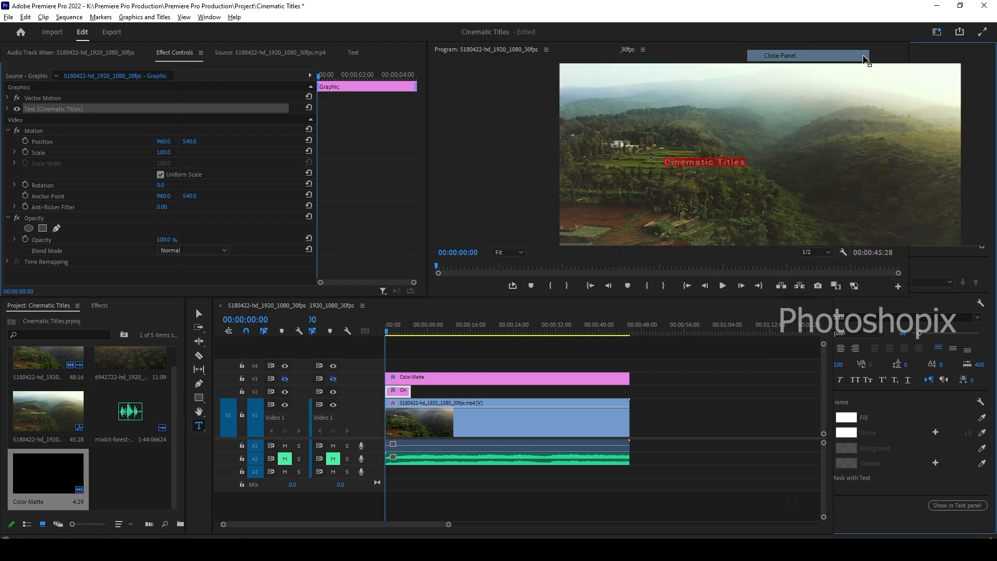
{"action": "left_click", "coordinate": [213, 17]}
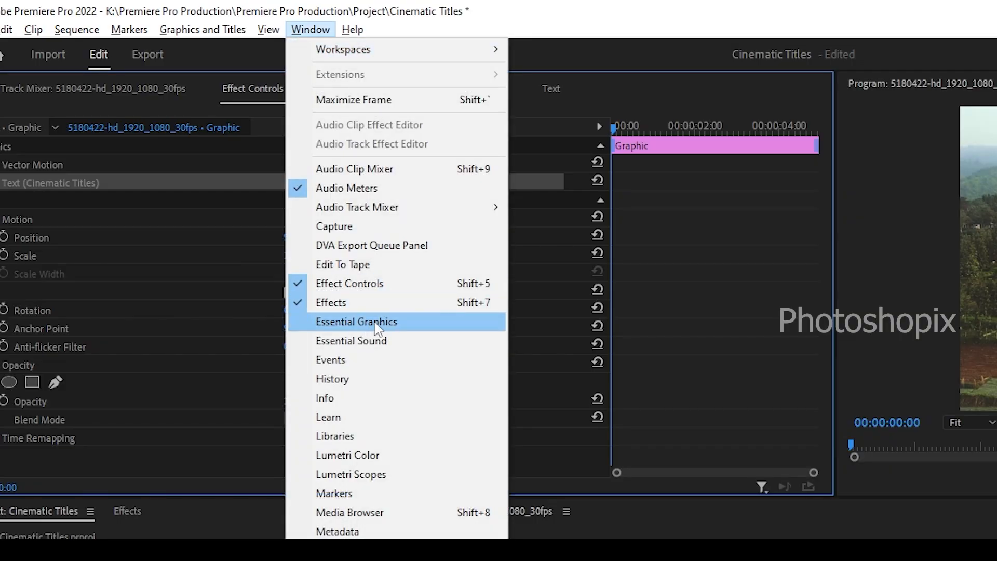
{"action": "left_click", "coordinate": [377, 323]}
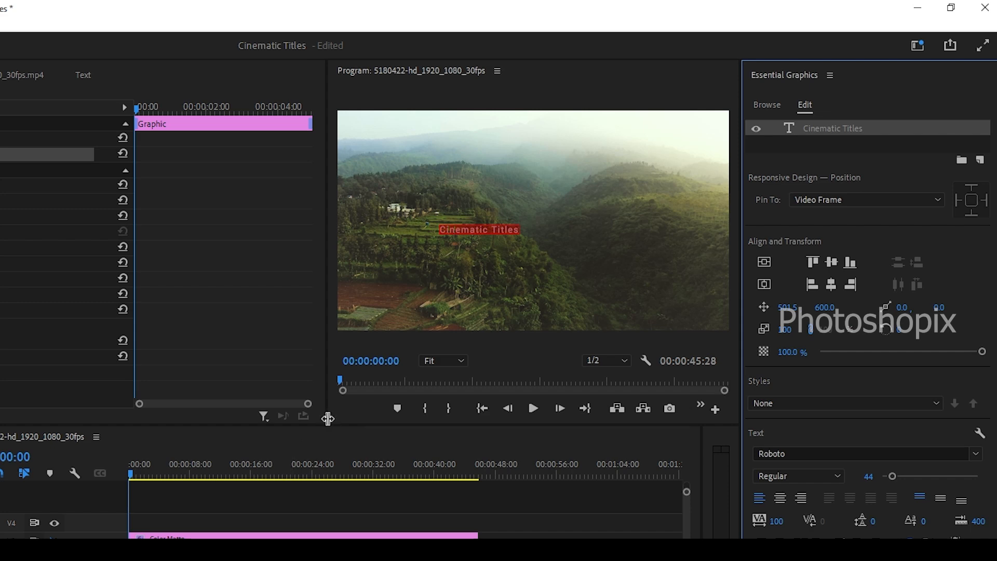
- Widen the Program monitor and center the title vertically and horizontally in the frame
{"action": "left_click_drag", "start_coordinate": [327, 415], "coordinate": [172, 410]}
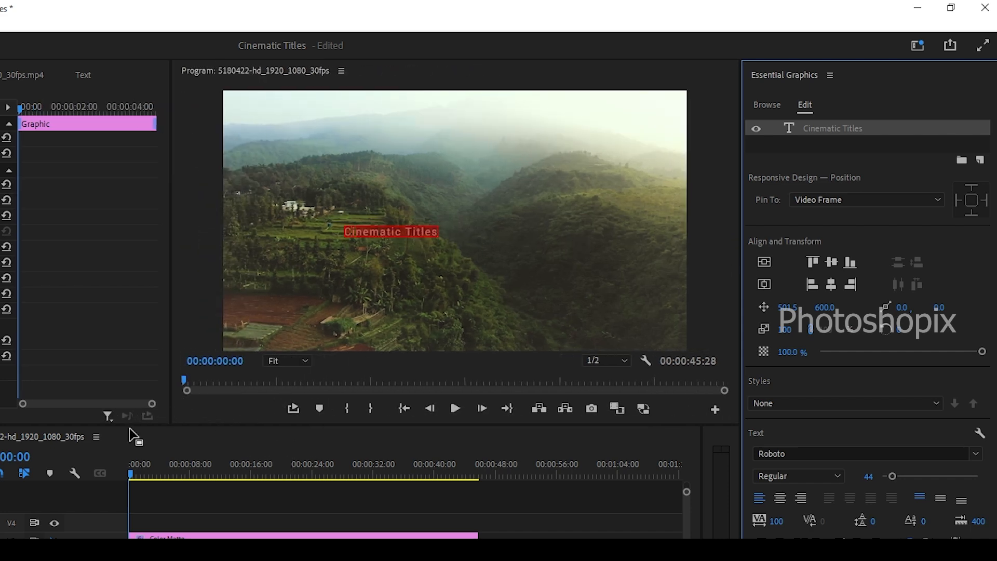
{"action": "left_click", "coordinate": [425, 233]}
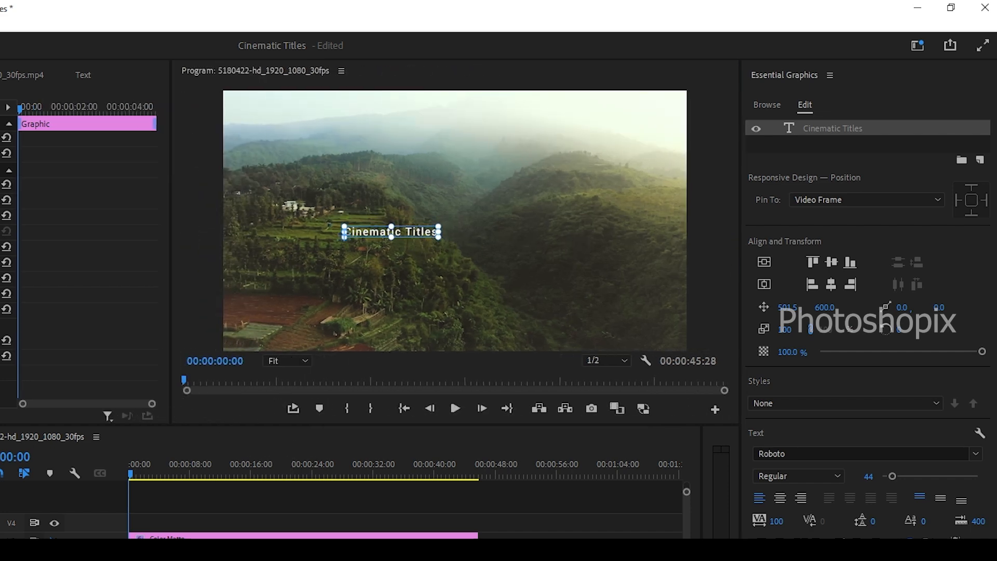
{"action": "left_click_drag", "start_coordinate": [421, 233], "coordinate": [476, 225]}
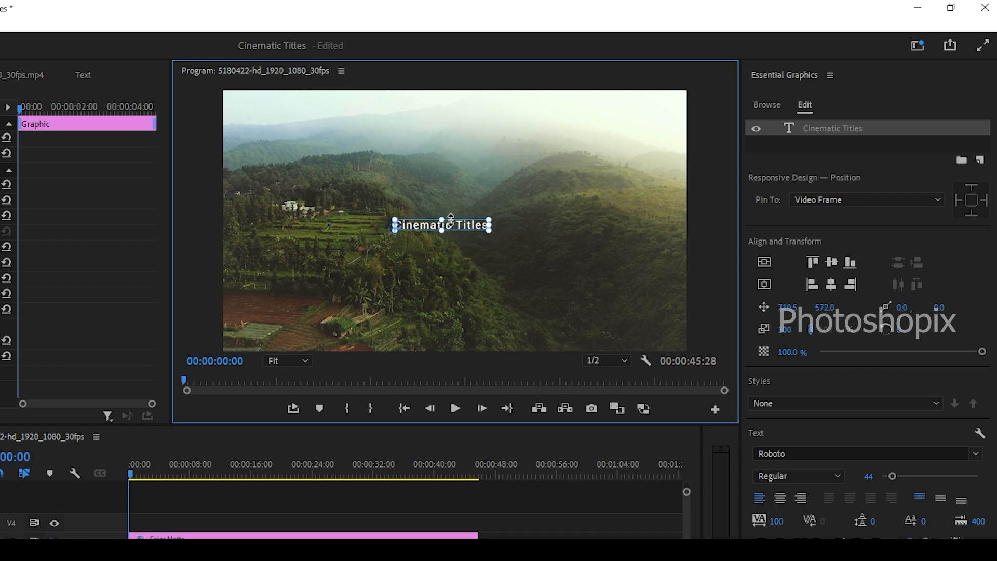
{"action": "left_click", "coordinate": [764, 259]}
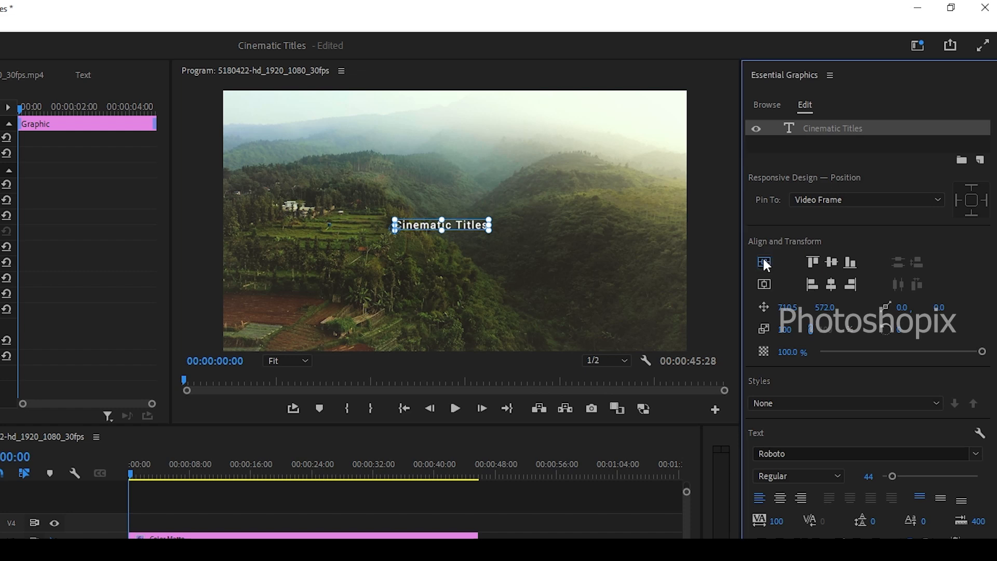
{"action": "left_click", "coordinate": [763, 284]}
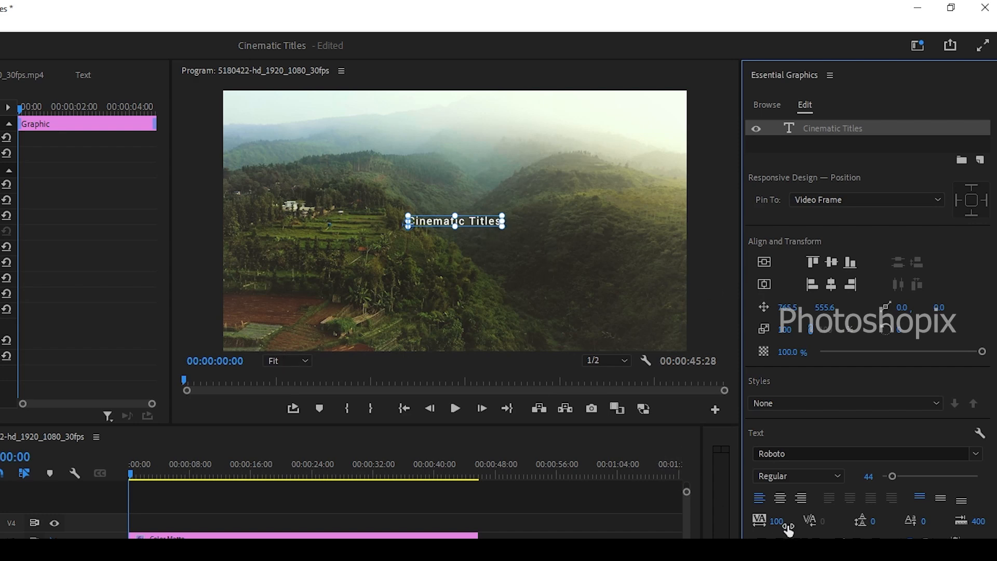
- Set the title's font size to 78 and recenter it vertically and horizontally in the frame
{"action": "left_click_drag", "start_coordinate": [893, 472], "coordinate": [898, 473]}
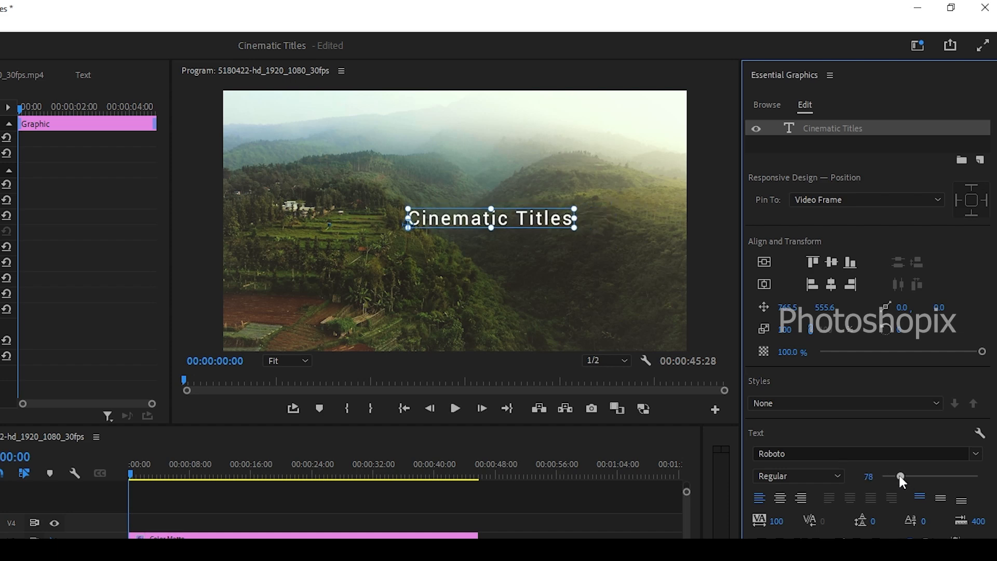
{"action": "left_click", "coordinate": [763, 263]}
{"action": "left_click", "coordinate": [765, 283]}
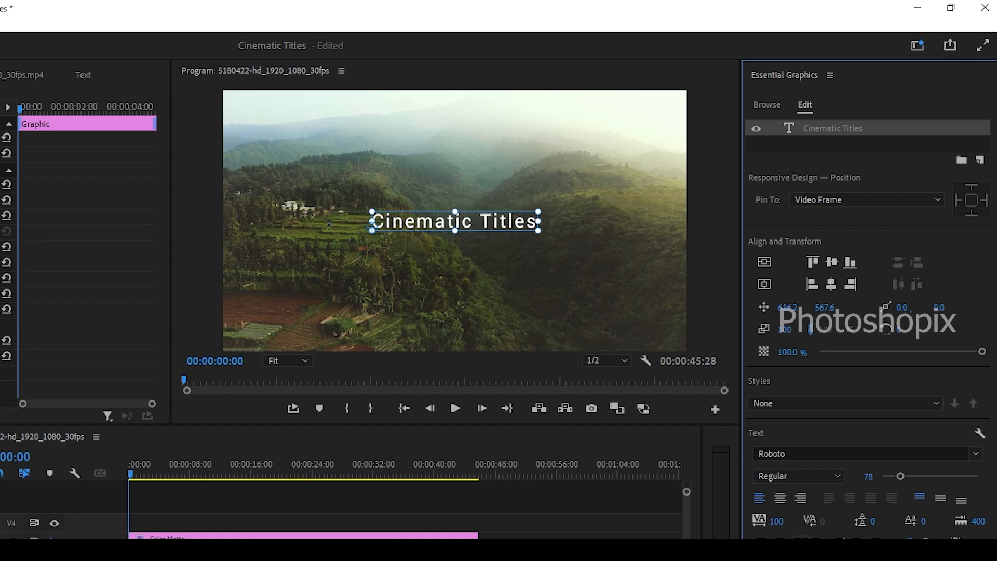
- Format the title as All Caps in Roboto Bold and keep it horizontally centered
{"action": "left_click", "coordinate": [801, 541]}
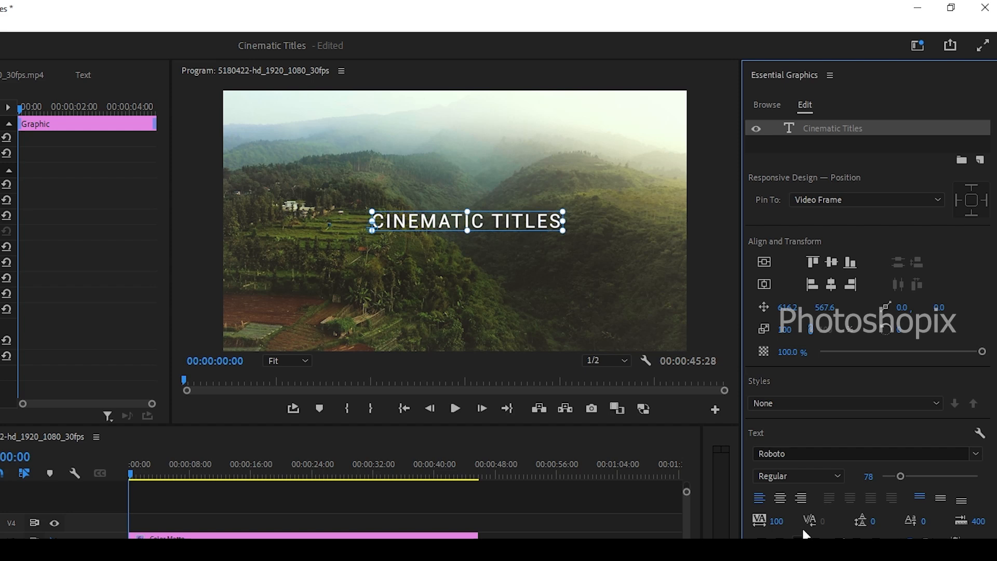
{"action": "left_click", "coordinate": [831, 284]}
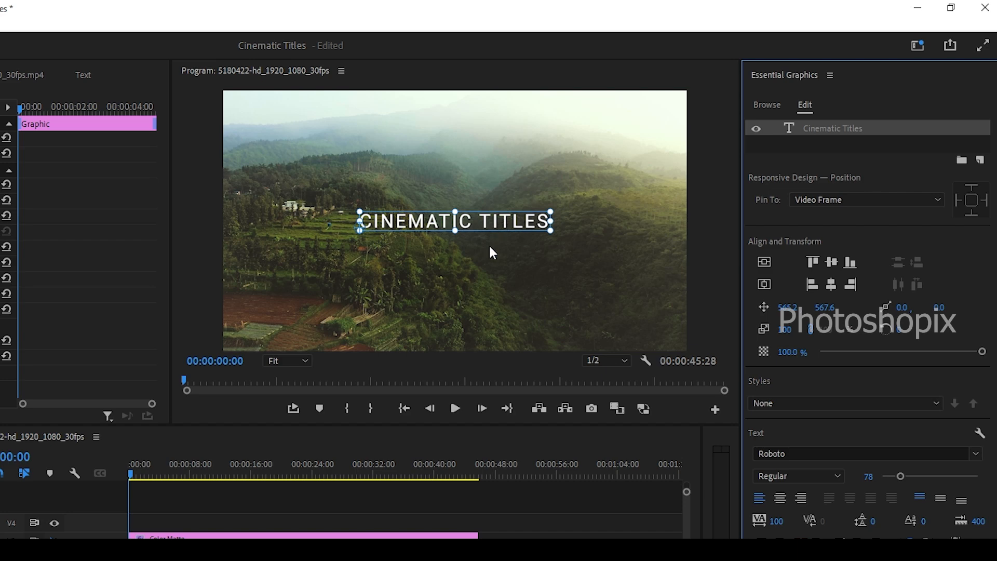
{"action": "left_click", "coordinate": [933, 455]}
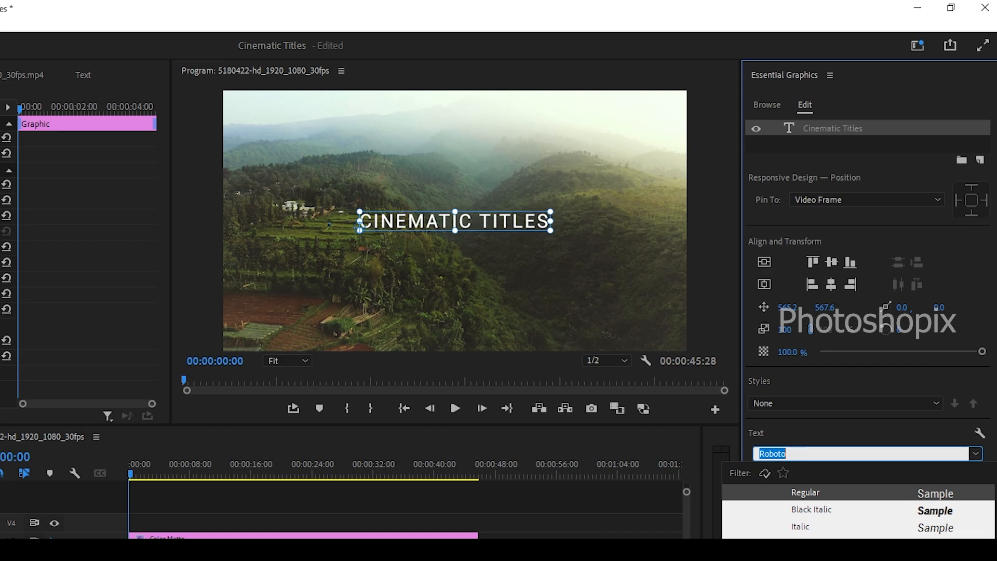
{"action": "left_click", "coordinate": [810, 550]}
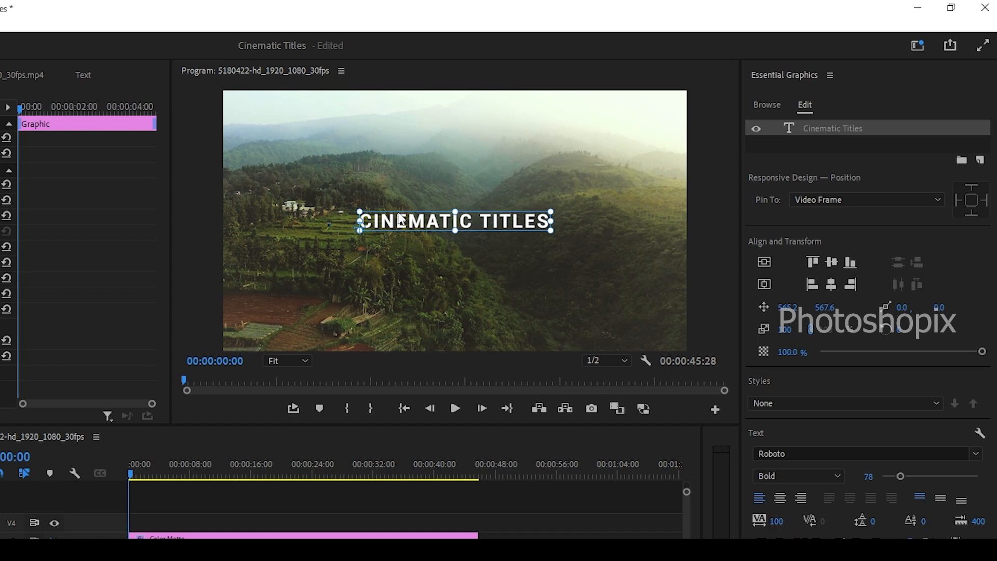
- Try a tracking value of 50 on the title text
{"action": "left_click", "coordinate": [776, 521]}
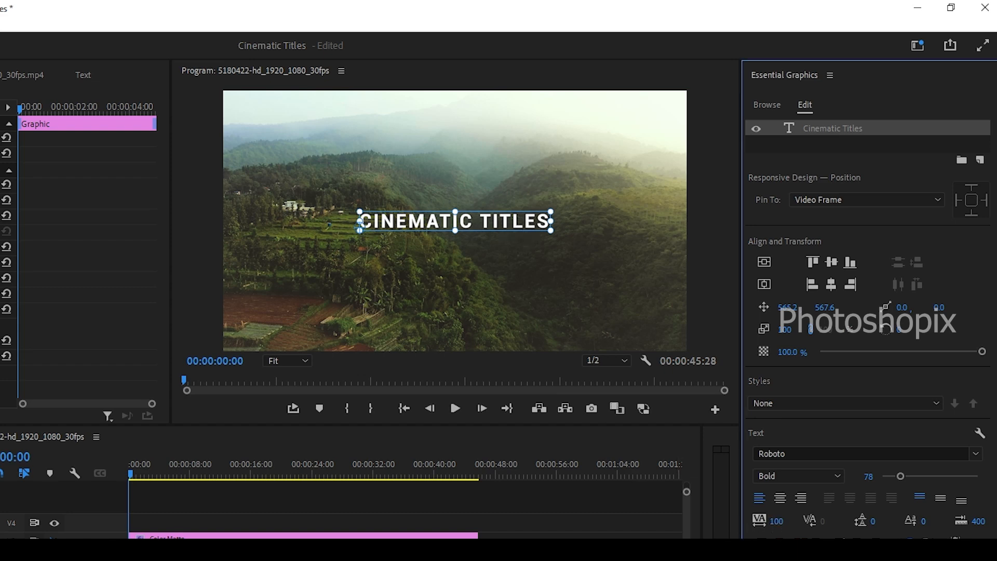
{"action": "type", "text": "50"}
{"action": "key", "text": "Return"}
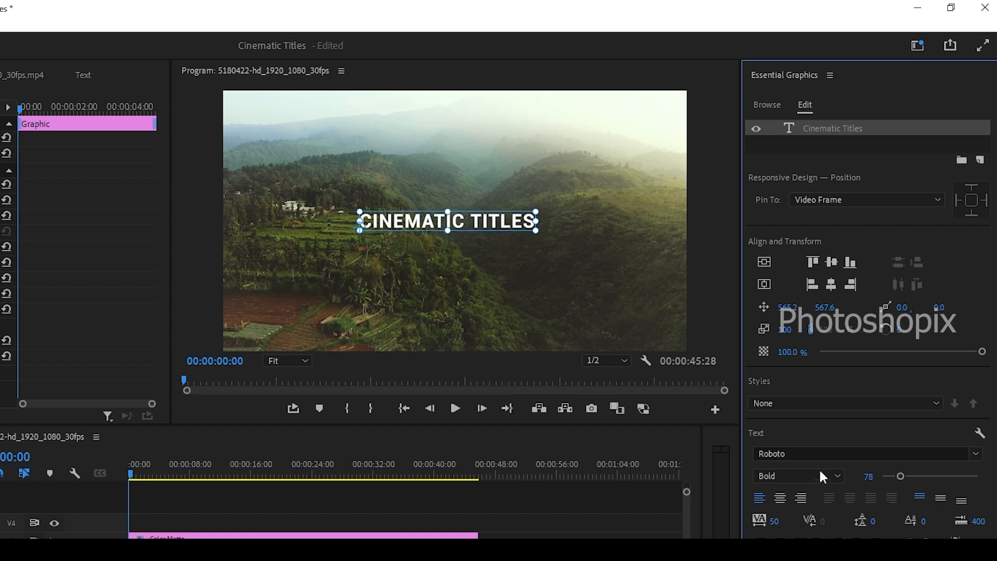
- Set the title's tracking to 120 and recenter it horizontally in the frame
{"action": "left_click", "coordinate": [777, 521]}
{"action": "type", "text": "1"}
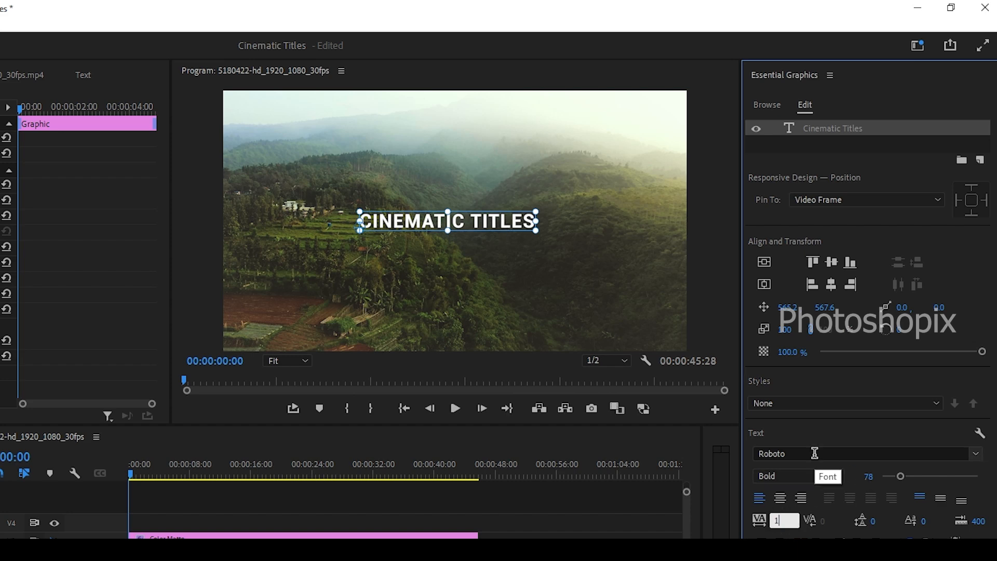
{"action": "type", "text": "20"}
{"action": "key", "text": "Return"}
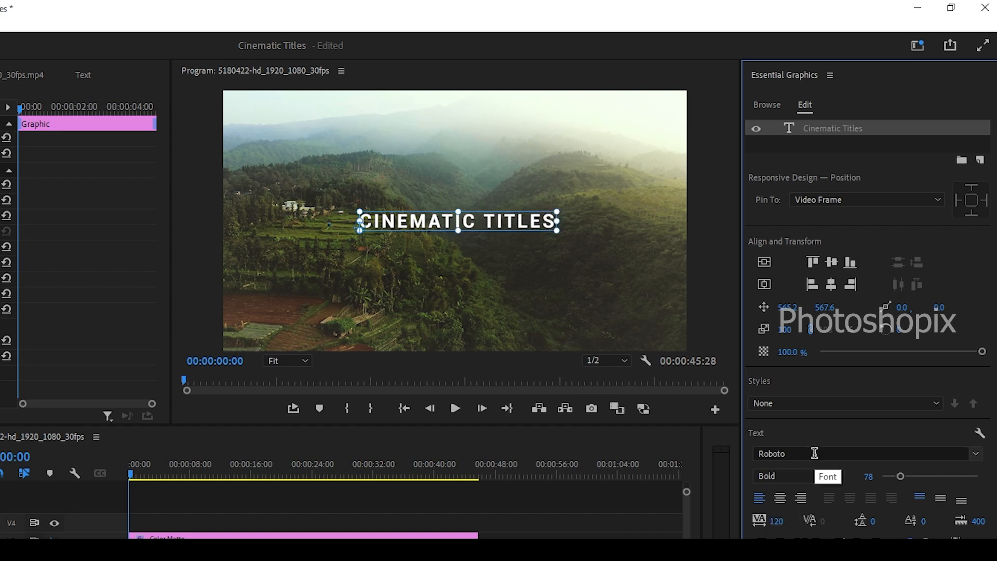
{"action": "left_click", "coordinate": [831, 283]}
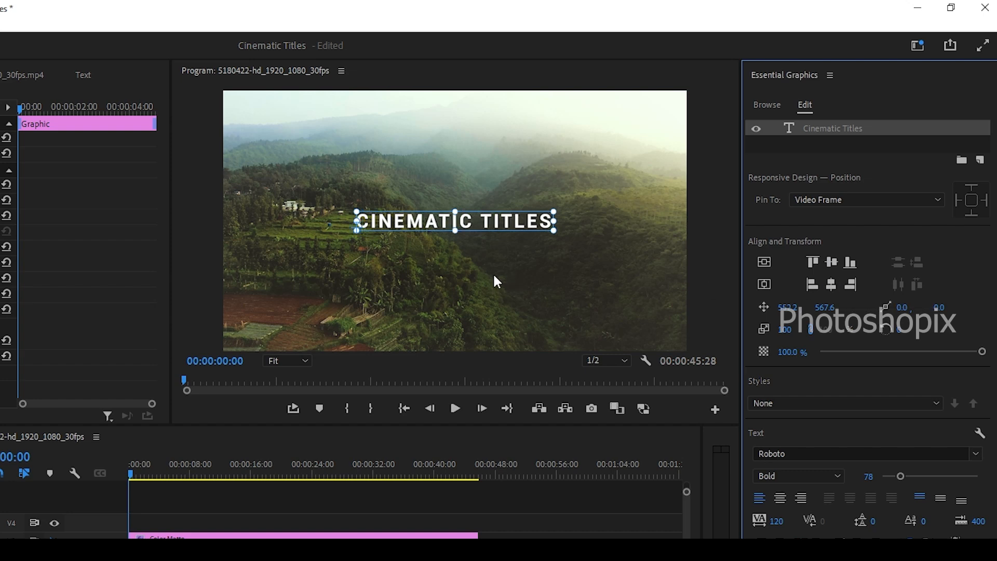
- Move the playhead to 00:00:01:25 and check the title over the footage there
{"action": "left_click", "coordinate": [170, 496]}
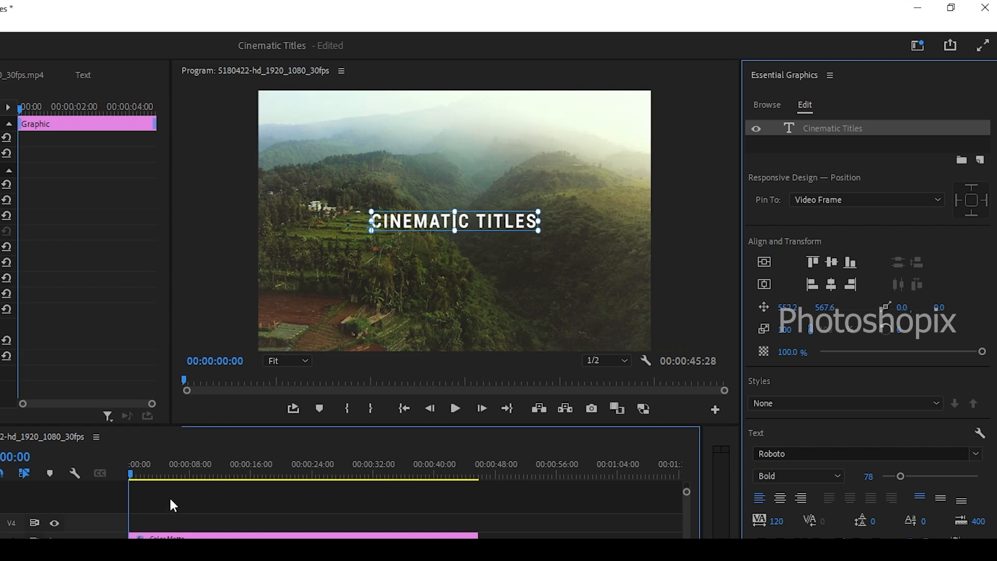
{"action": "left_click", "coordinate": [142, 476]}
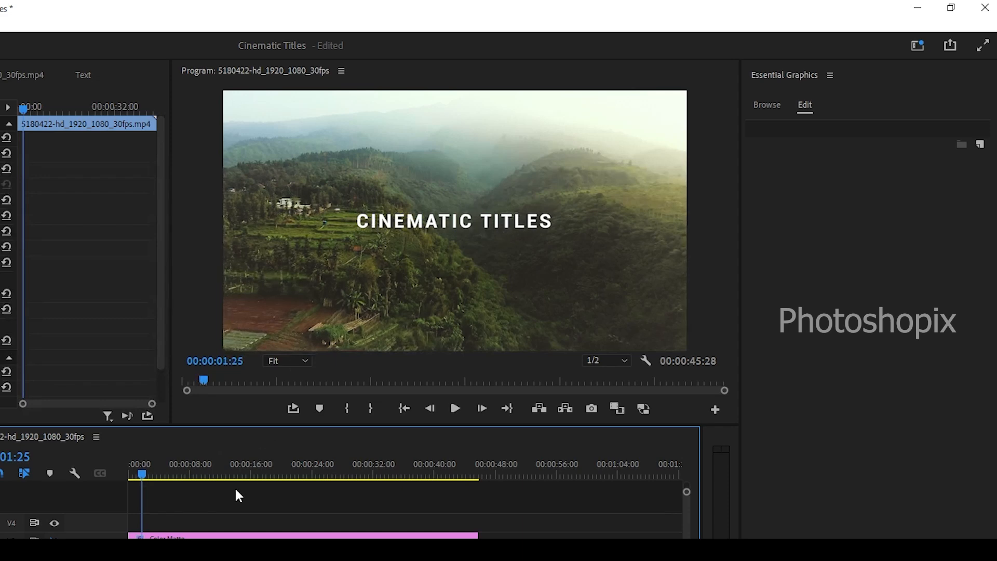
{"action": "left_click", "coordinate": [459, 229]}
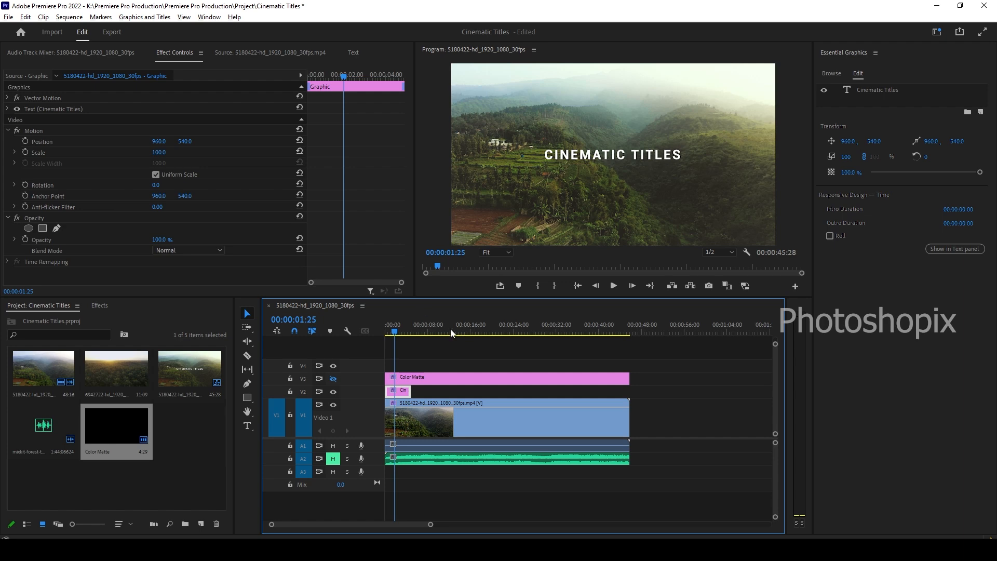
{"action": "left_click", "coordinate": [446, 358]}
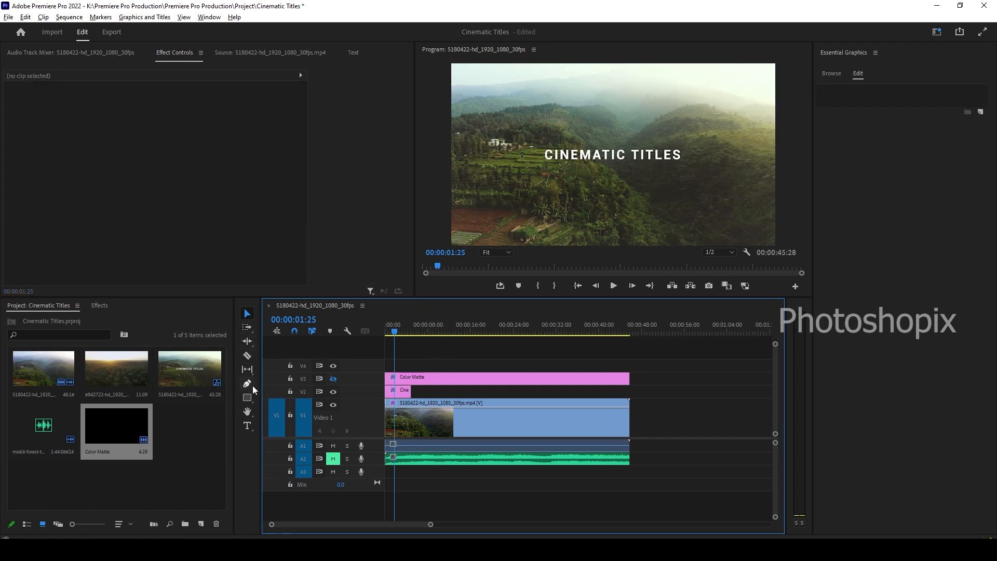
{"action": "left_click", "coordinate": [247, 424]}
{"action": "left_click", "coordinate": [587, 192]}
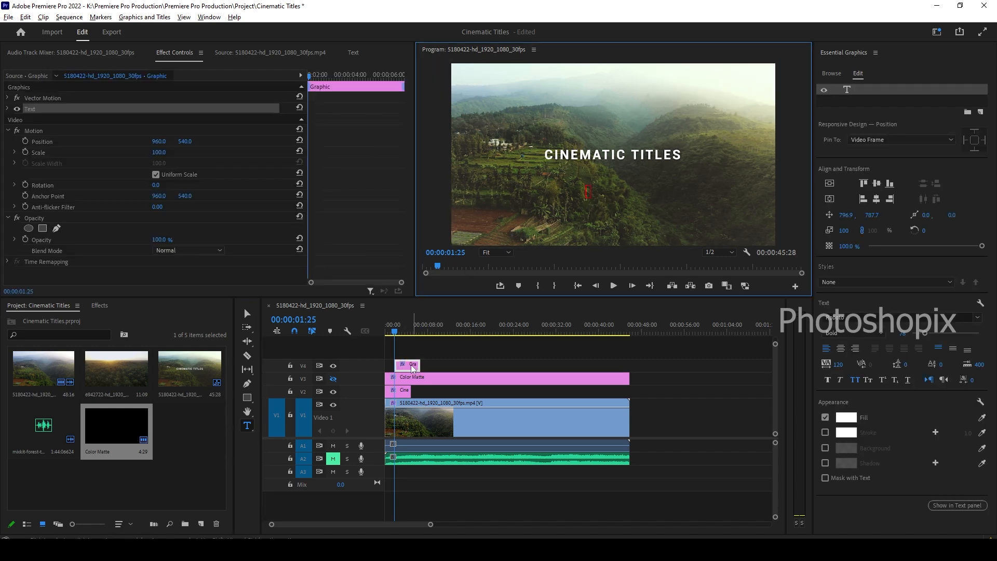
{"action": "left_click", "coordinate": [411, 367]}
{"action": "key", "text": "Delete"}
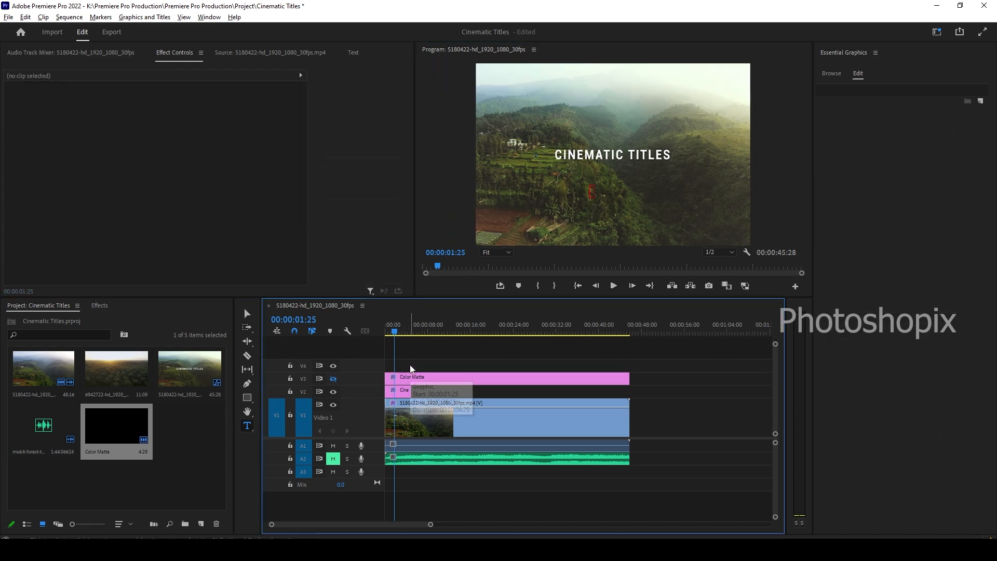
- Add a second text layer reading "Photoshopix Telugu" below the title within the same graphic clip
{"action": "left_click", "coordinate": [400, 395]}
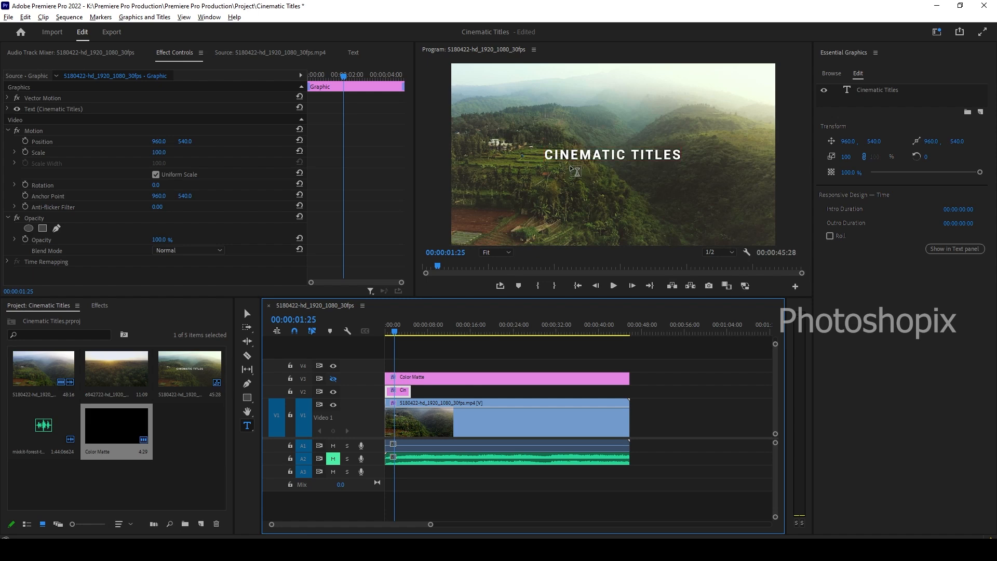
{"action": "left_click", "coordinate": [879, 97]}
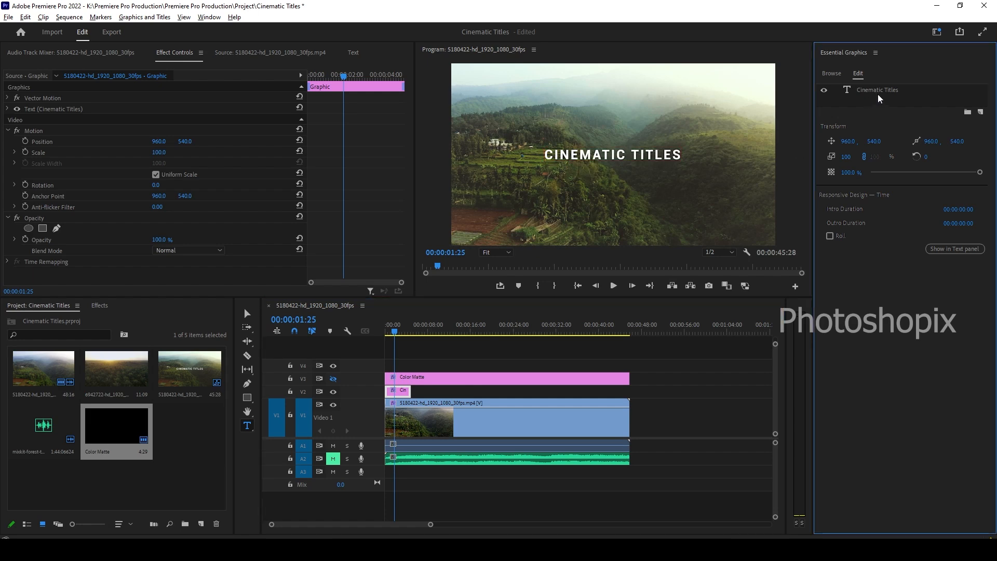
{"action": "left_click", "coordinate": [872, 92]}
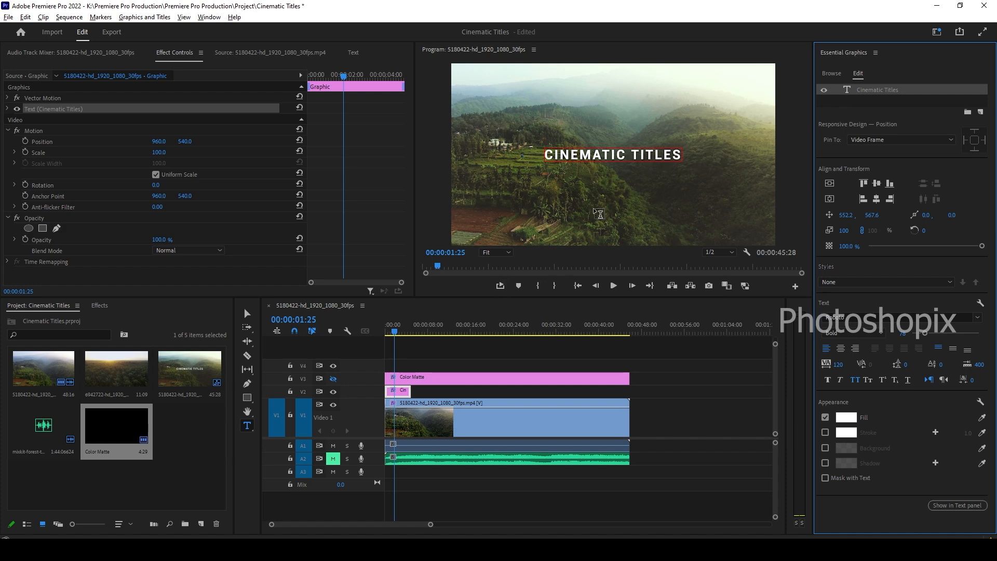
{"action": "left_click", "coordinate": [586, 196]}
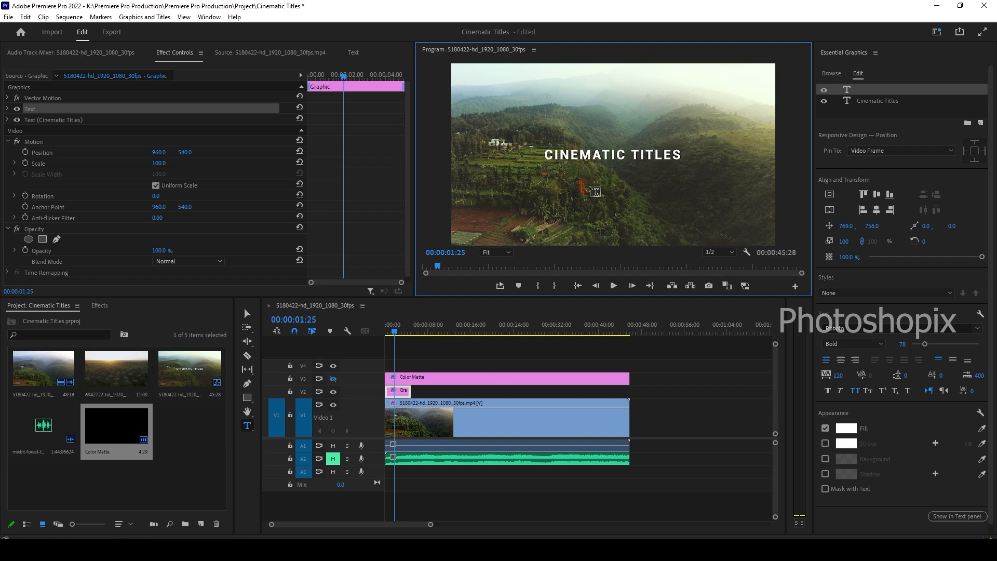
{"action": "left_click_drag", "start_coordinate": [582, 186], "coordinate": [586, 181]}
{"action": "type", "text": "PHOTOSH"}
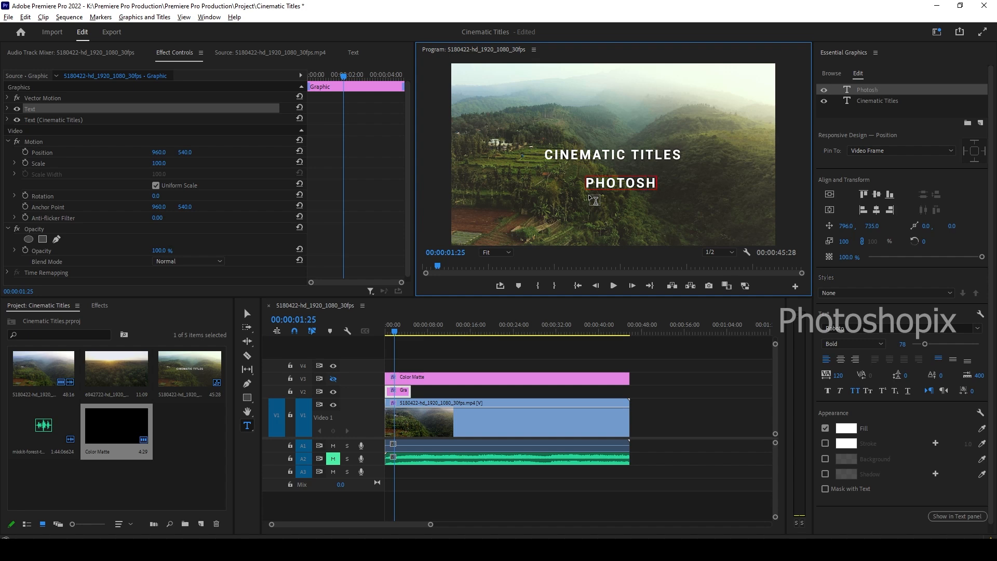
{"action": "type", "text": "OPix Telugu"}
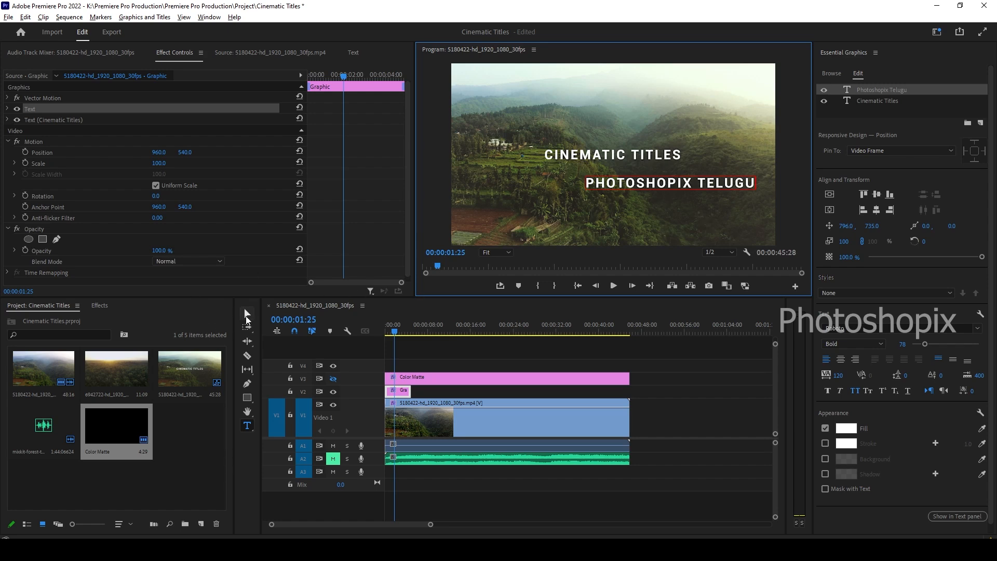
- Move the "Photoshopix Telugu" subtitle directly under the title and reduce its font size to 38
{"action": "left_click", "coordinate": [247, 315]}
{"action": "left_click_drag", "start_coordinate": [691, 188], "coordinate": [638, 180]}
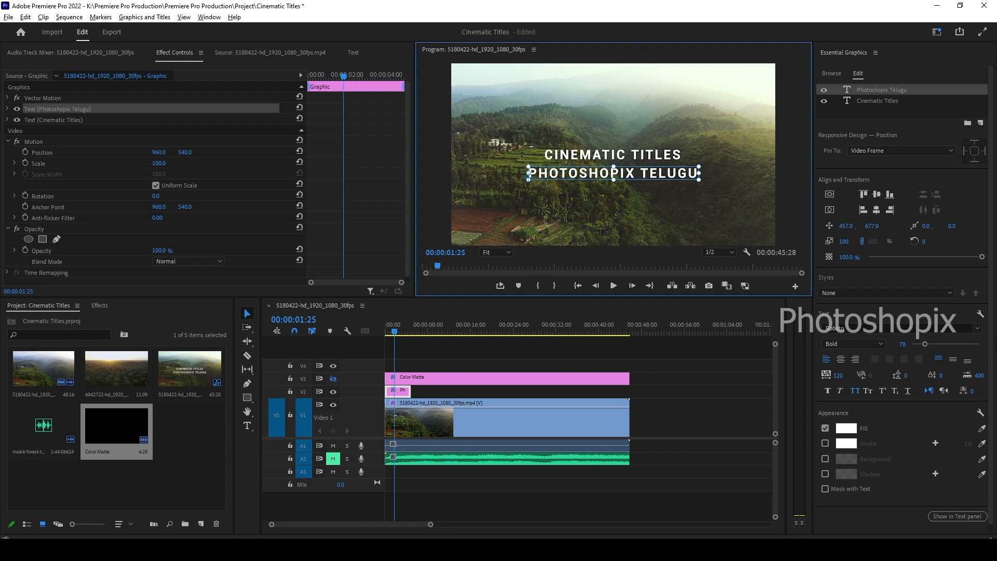
{"action": "left_click_drag", "start_coordinate": [923, 343], "coordinate": [917, 344]}
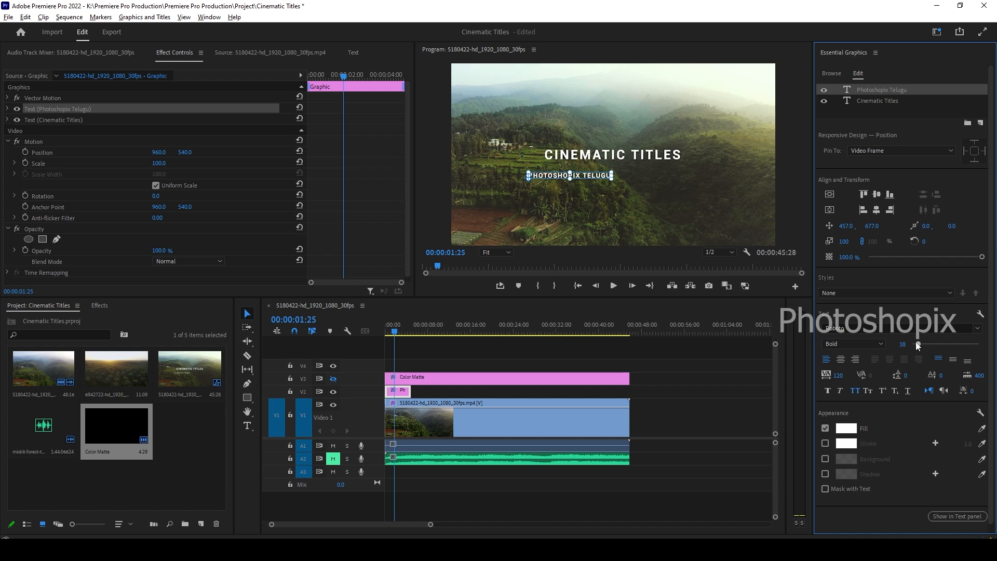
- Try a tracking value of 0 on the subtitle text
{"action": "left_click", "coordinate": [841, 376]}
{"action": "type", "text": "0"}
{"action": "key", "text": "Return"}
- Set the subtitle's tracking to 25
{"action": "left_click", "coordinate": [835, 375]}
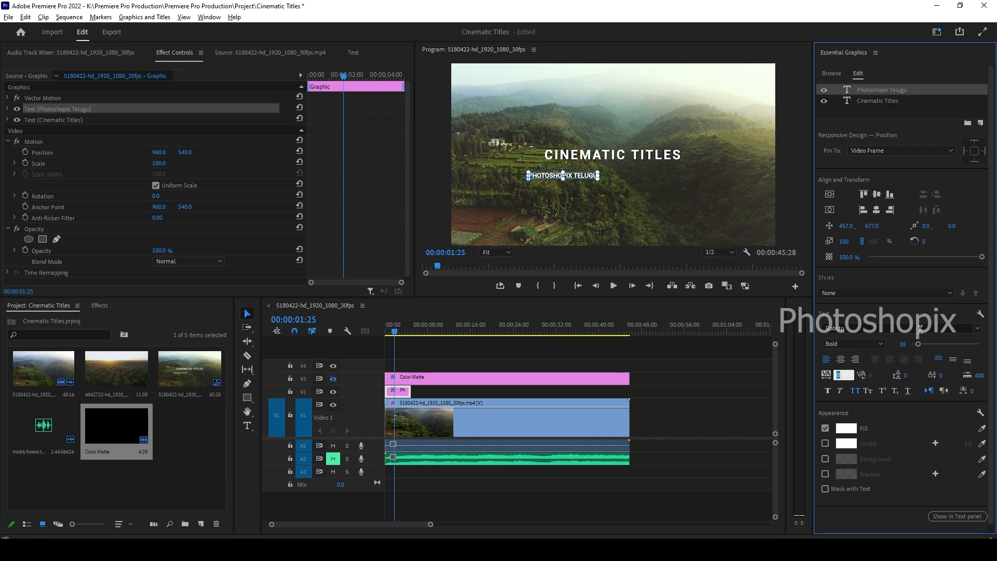
{"action": "type", "text": "25"}
{"action": "key", "text": "Return"}
- Place the subtitle close beneath the title, at a vertical position of 628, and center it horizontally in the frame
{"action": "left_click_drag", "start_coordinate": [584, 175], "coordinate": [631, 173]}
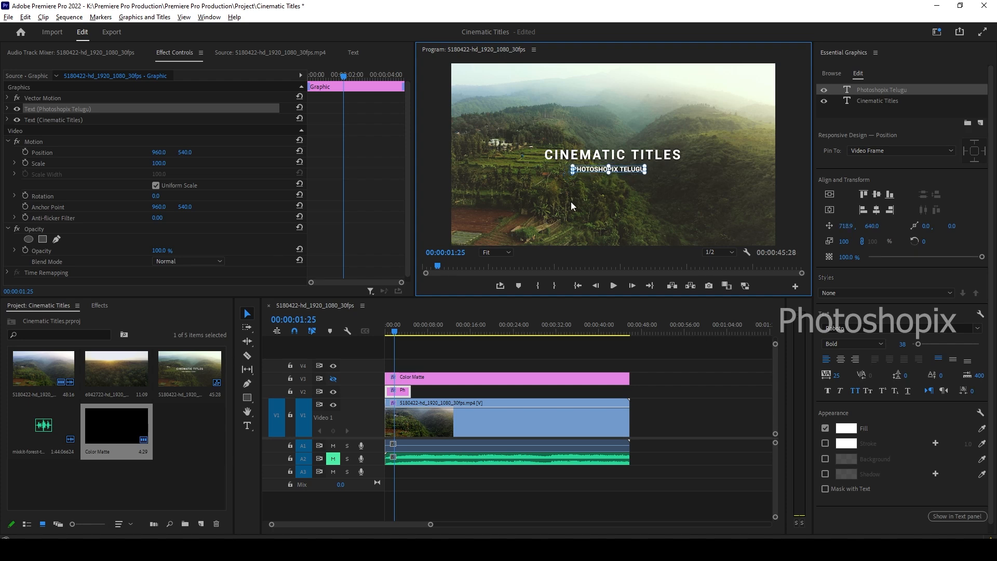
{"action": "left_click", "coordinate": [829, 210]}
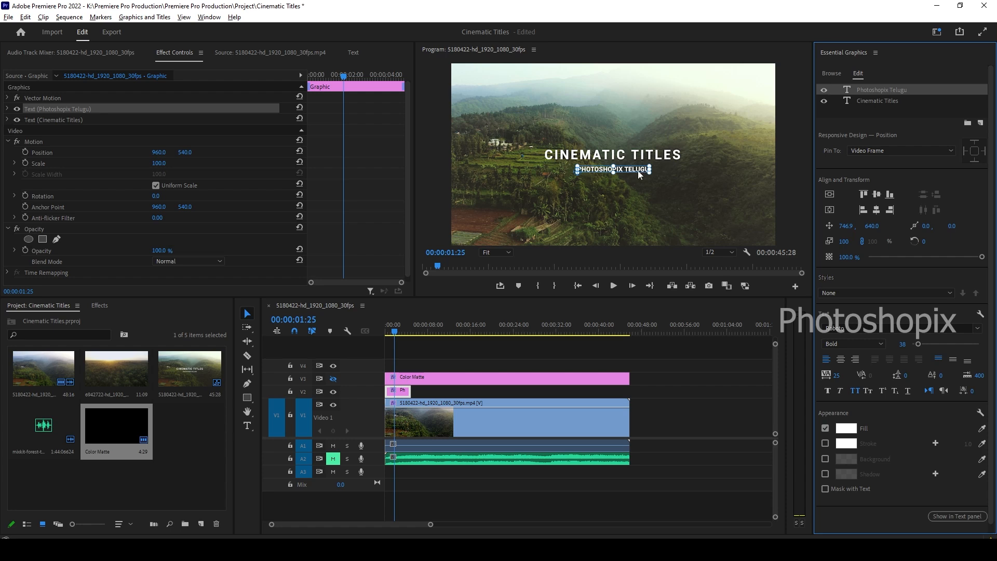
{"action": "left_click_drag", "start_coordinate": [640, 175], "coordinate": [638, 172]}
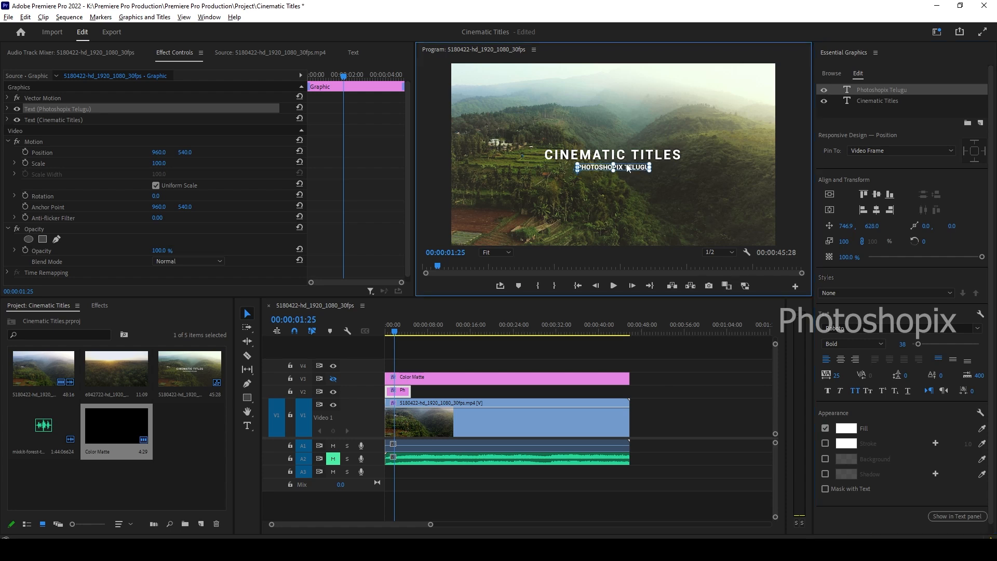
{"action": "left_click", "coordinate": [828, 213]}
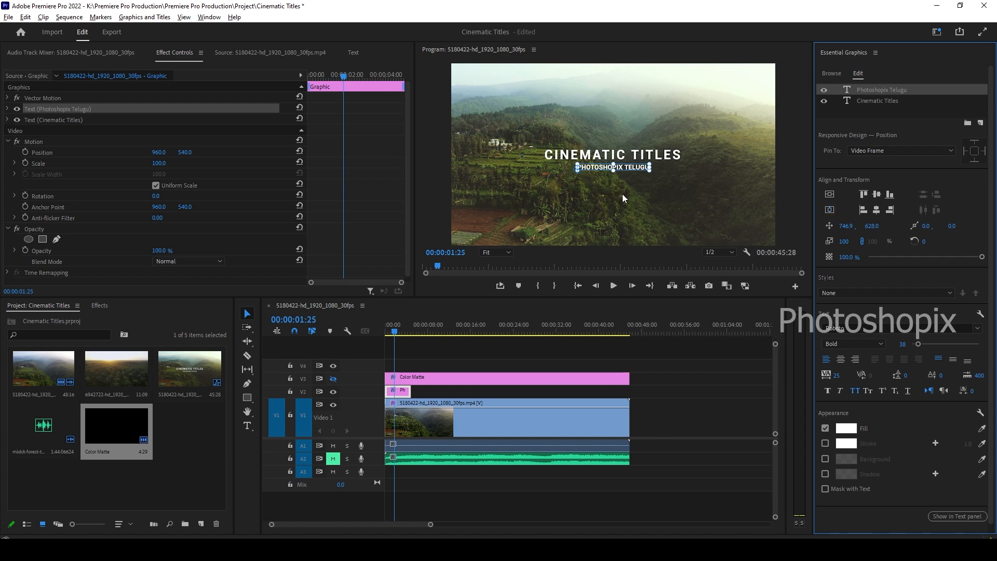
- Leave the subtitle's fill colour white and enable a shadow on both the subtitle and the title text layers
{"action": "left_click", "coordinate": [839, 427]}
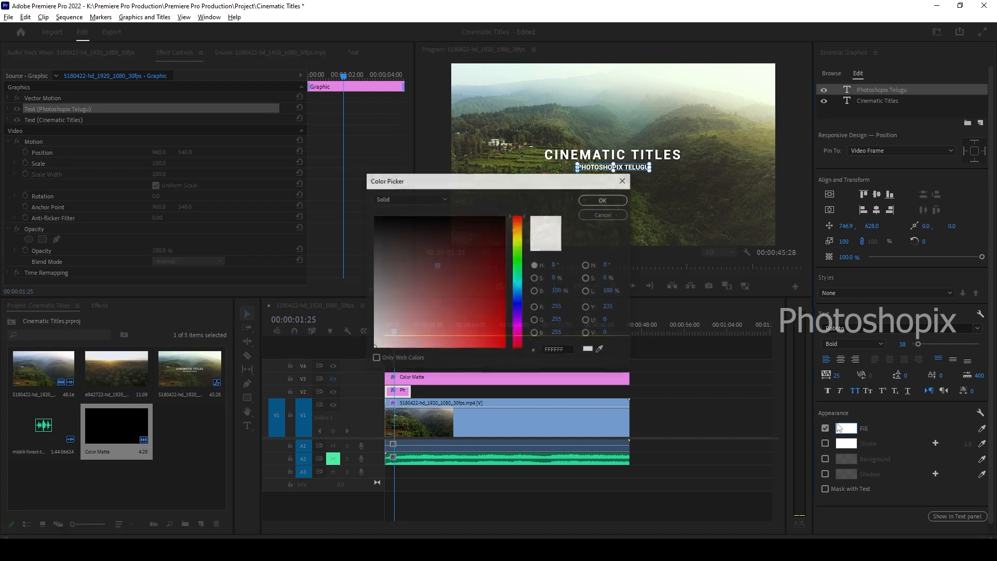
{"action": "left_click", "coordinate": [612, 215]}
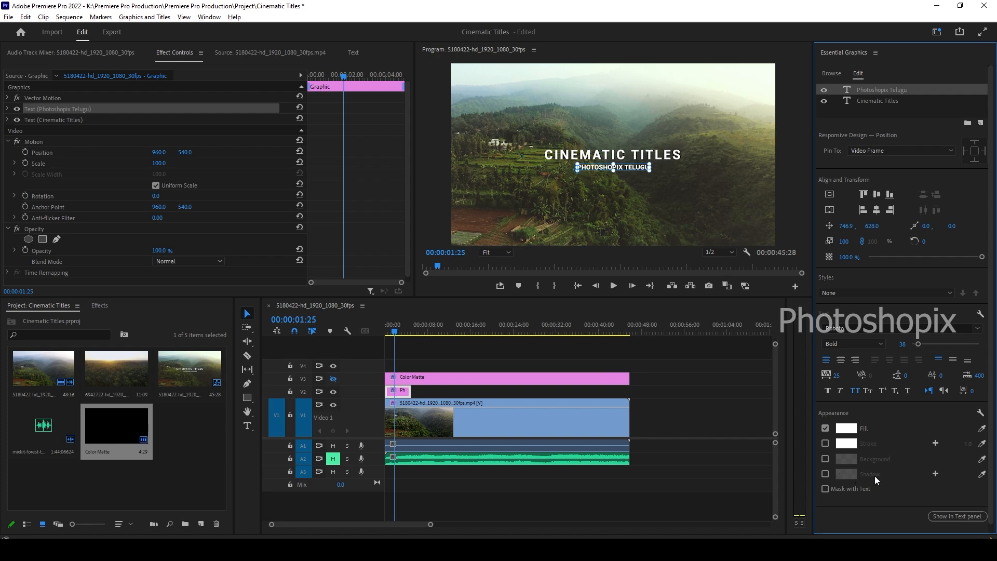
{"action": "left_click", "coordinate": [825, 473]}
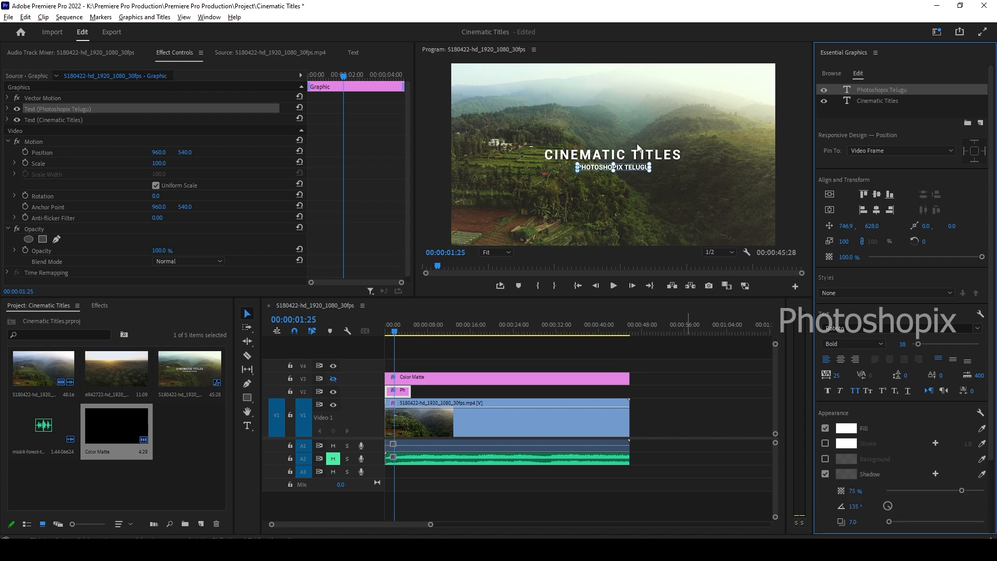
{"action": "left_click", "coordinate": [870, 101]}
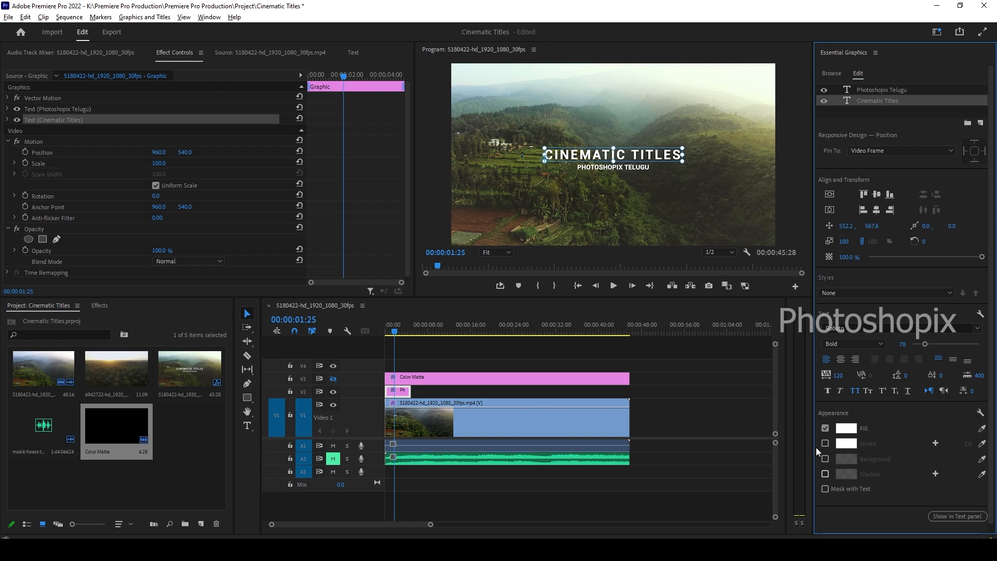
{"action": "left_click", "coordinate": [825, 473]}
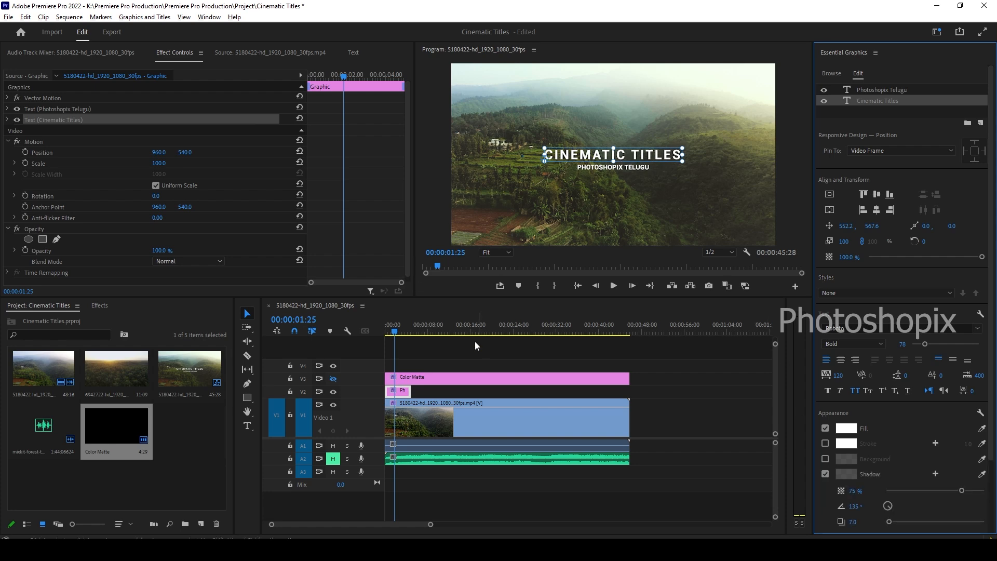
- Extend the title graphic clip on V2 to about 8 seconds and return the playhead to the sequence start
{"action": "left_click_drag", "start_coordinate": [423, 391], "coordinate": [425, 390]}
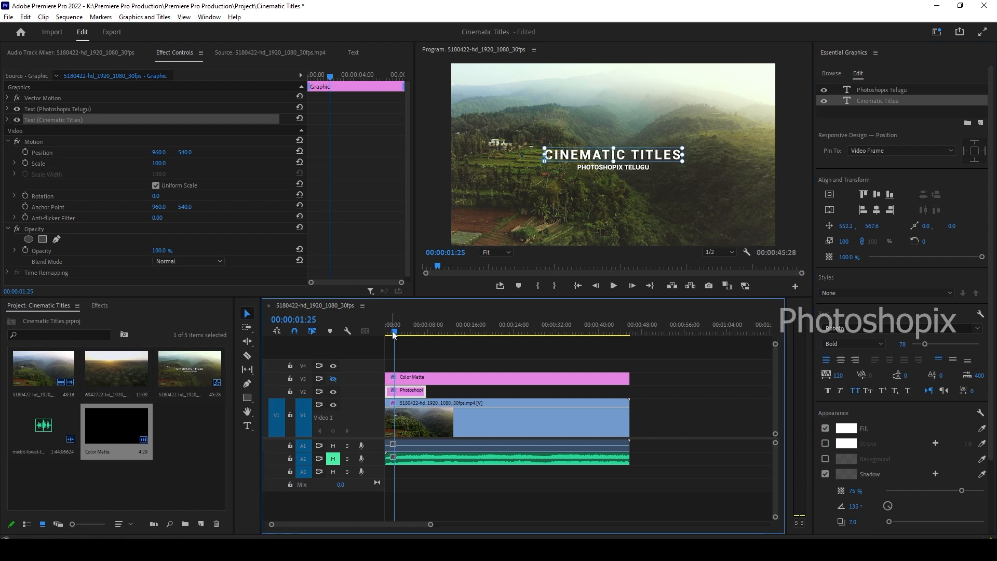
{"action": "left_click_drag", "start_coordinate": [394, 331], "coordinate": [369, 331]}
{"action": "left_click", "coordinate": [438, 350]}
{"action": "left_click", "coordinate": [497, 419]}
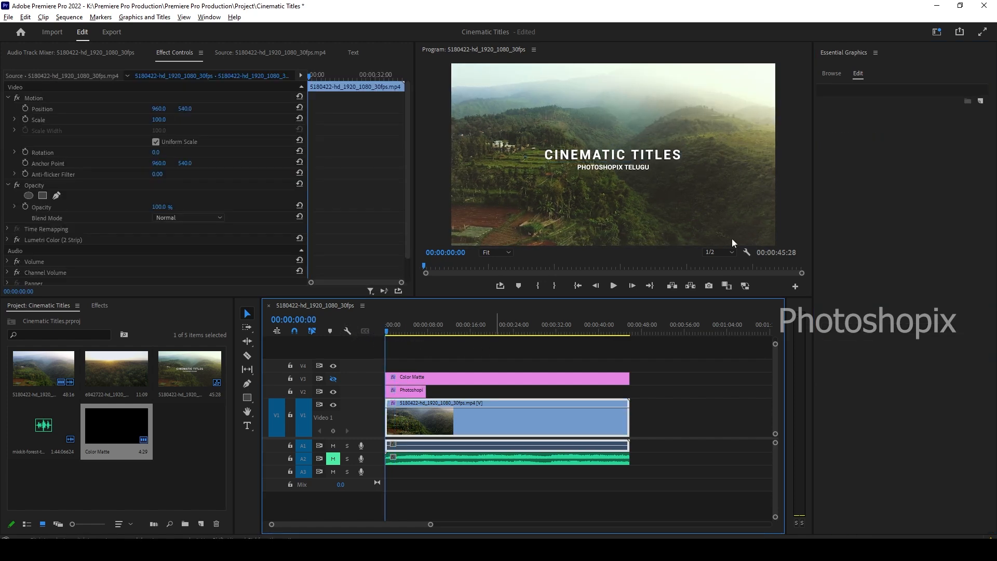
- Close Essential Graphics and slightly widen the Program monitor in the freed workspace
{"action": "left_click", "coordinate": [875, 52]}
{"action": "left_click", "coordinate": [861, 59]}
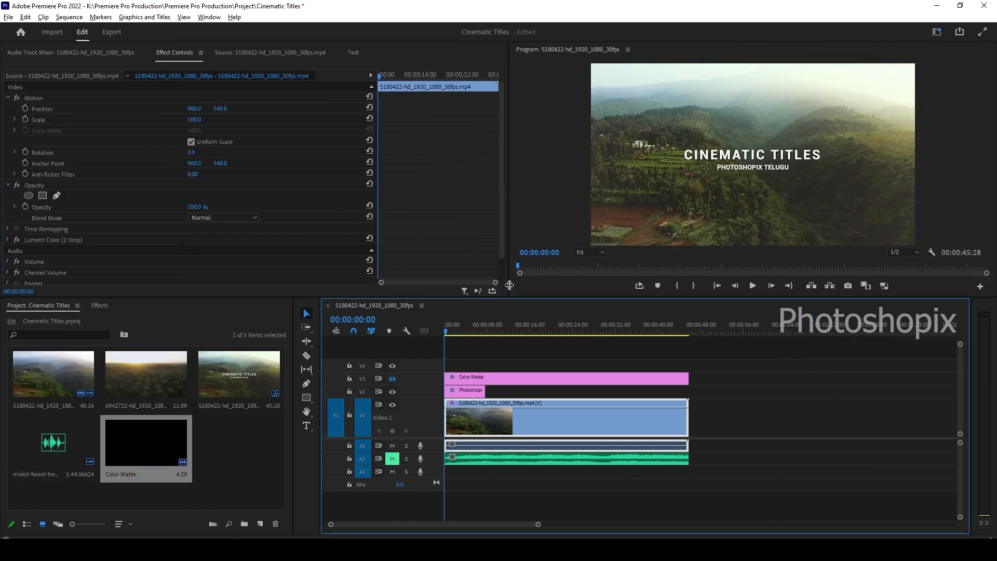
{"action": "left_click_drag", "start_coordinate": [510, 285], "coordinate": [486, 285]}
- Play the sequence from the start until past the titles, then return the playhead to the beginning
{"action": "key", "text": "space"}
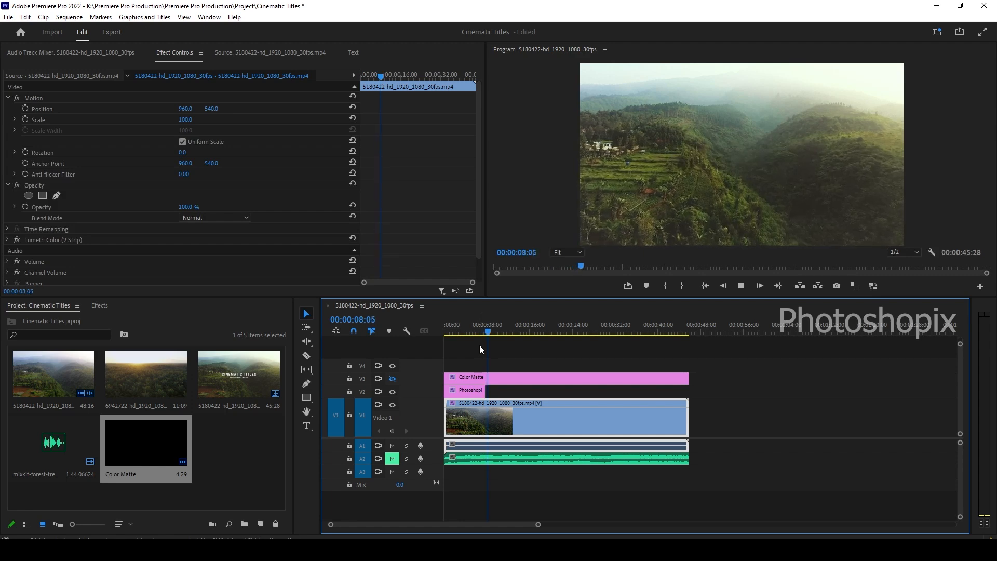
{"action": "key", "text": "space"}
{"action": "key", "text": "Home"}
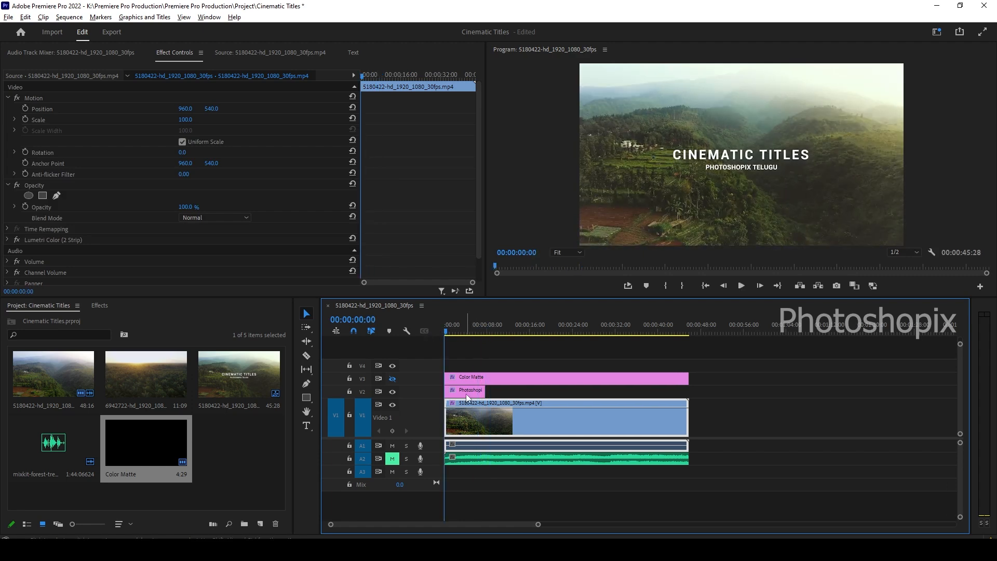
- Select the title graphic clip, close and reopen Effect Controls, and widen its property column
{"action": "left_click", "coordinate": [465, 394]}
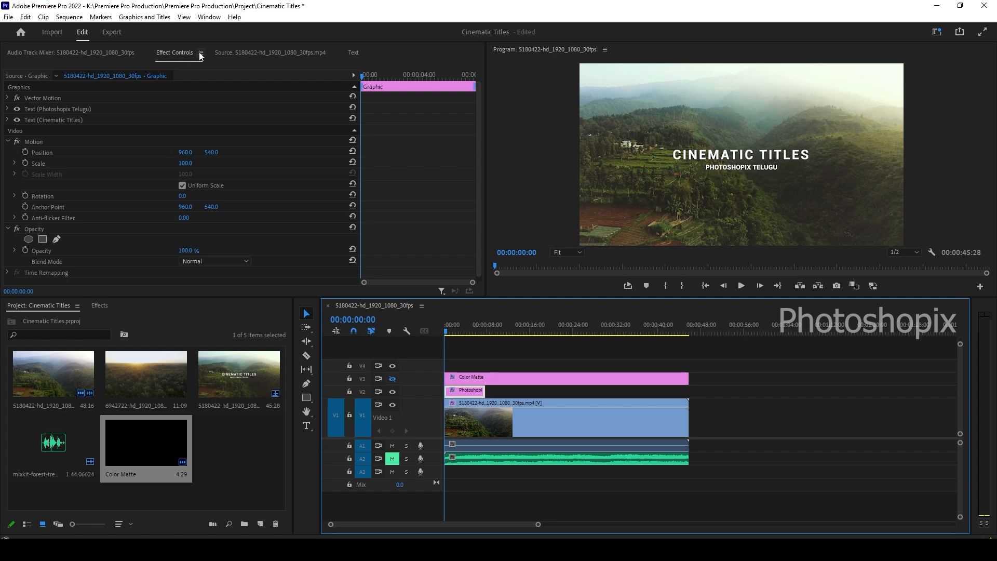
{"action": "left_click", "coordinate": [223, 54]}
{"action": "left_click", "coordinate": [185, 53]}
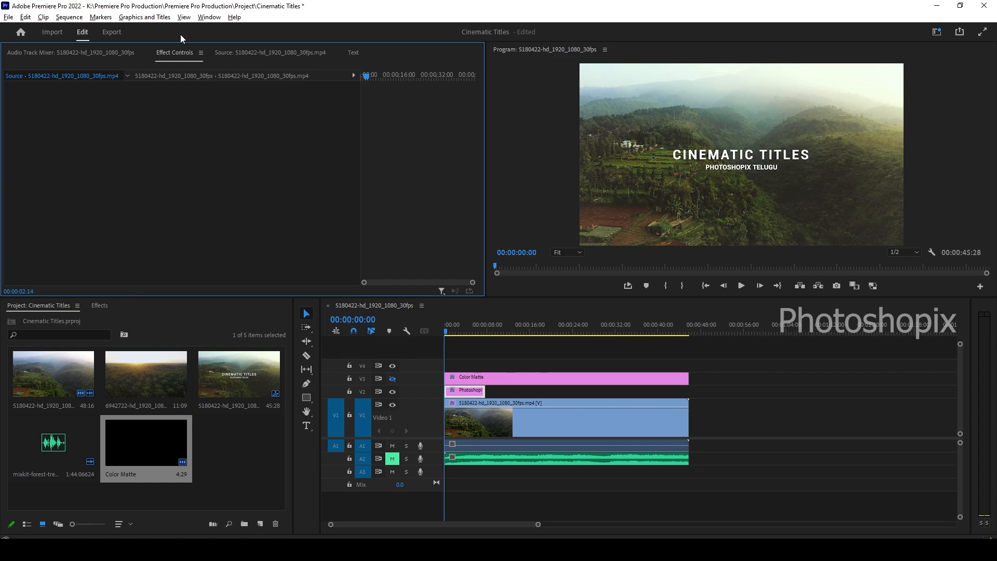
{"action": "left_click", "coordinate": [201, 52]}
{"action": "left_click", "coordinate": [239, 55]}
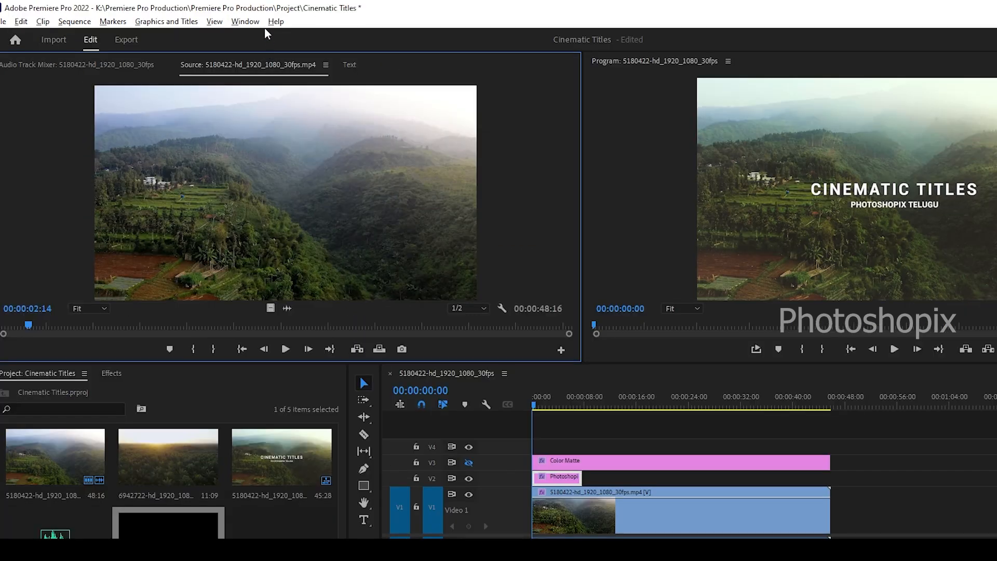
{"action": "left_click", "coordinate": [209, 17]}
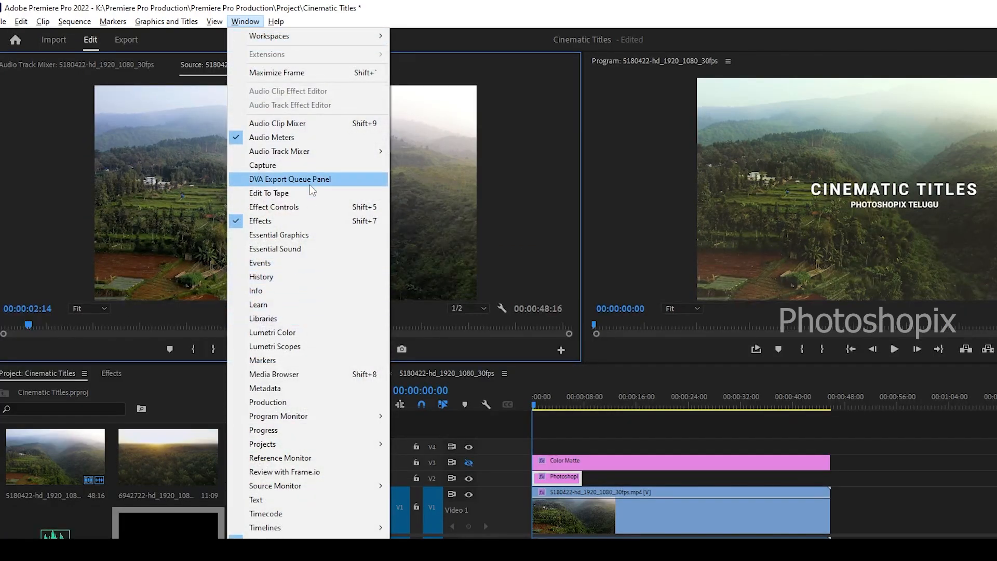
{"action": "left_click", "coordinate": [309, 206]}
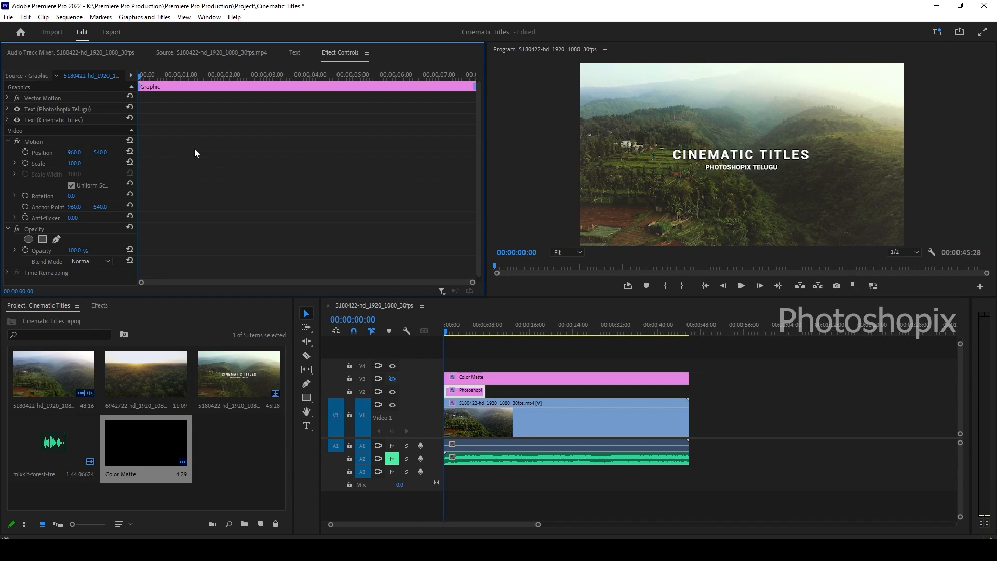
{"action": "left_click_drag", "start_coordinate": [138, 184], "coordinate": [170, 185]}
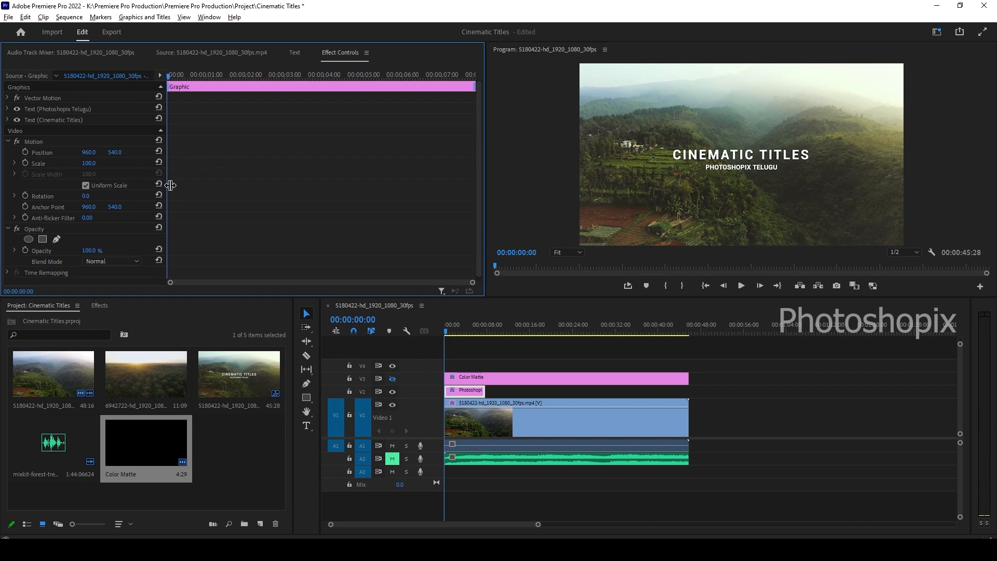
- Toggle the V2 track's visibility off and back on to check the selected title graphic
{"action": "left_click", "coordinate": [459, 395]}
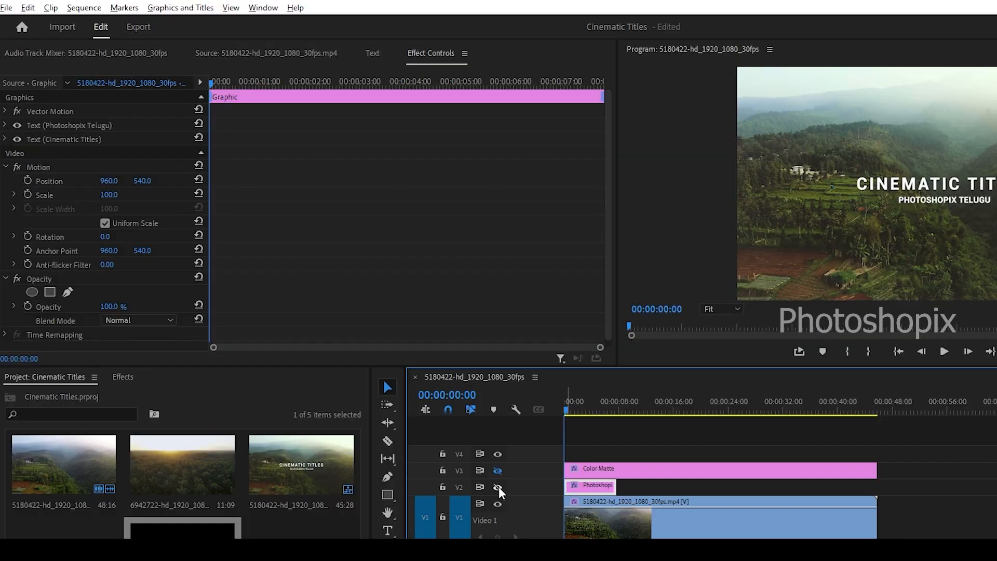
{"action": "left_click", "coordinate": [393, 391]}
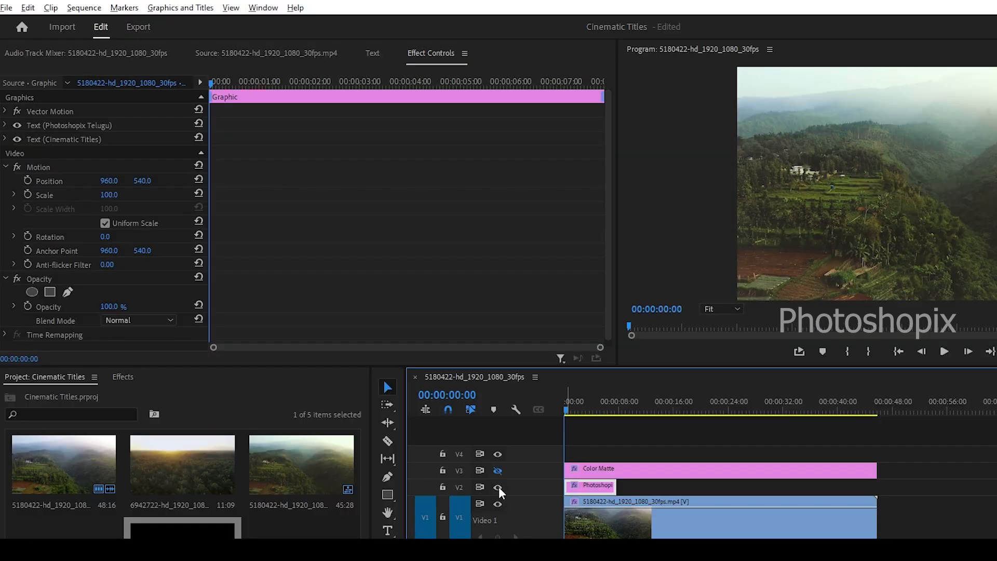
{"action": "left_click", "coordinate": [498, 487]}
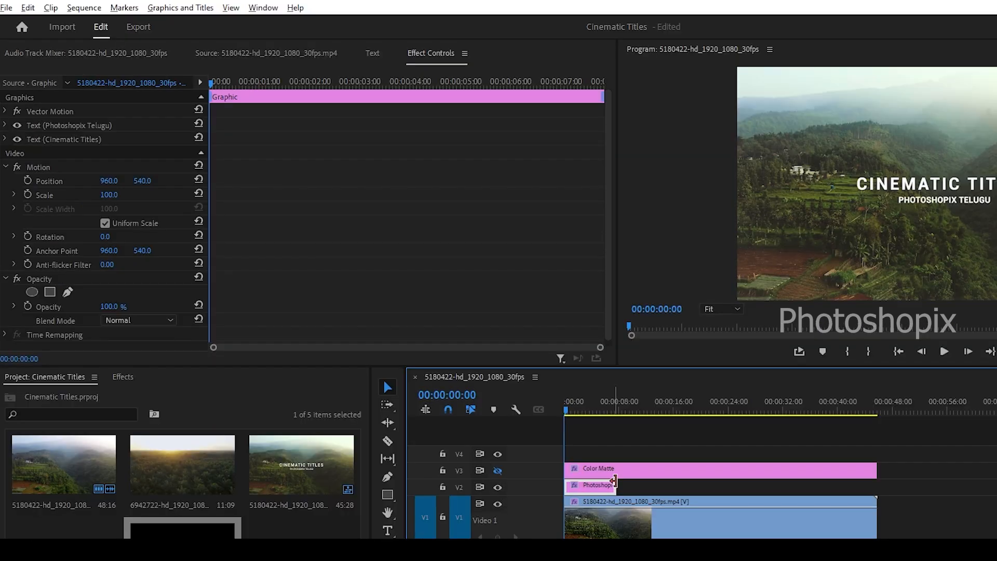
- Add Scale keyframes of 100 to the title graphic at 00:00:00:00 and 00:00:03:10, and go back to the first keyframe
{"action": "left_click", "coordinate": [28, 194]}
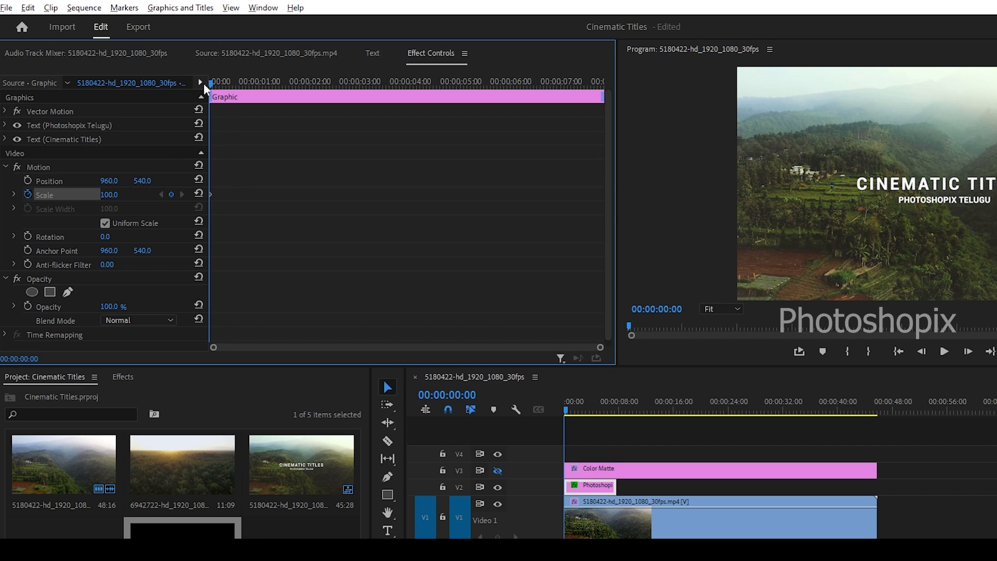
{"action": "left_click_drag", "start_coordinate": [211, 82], "coordinate": [376, 84]}
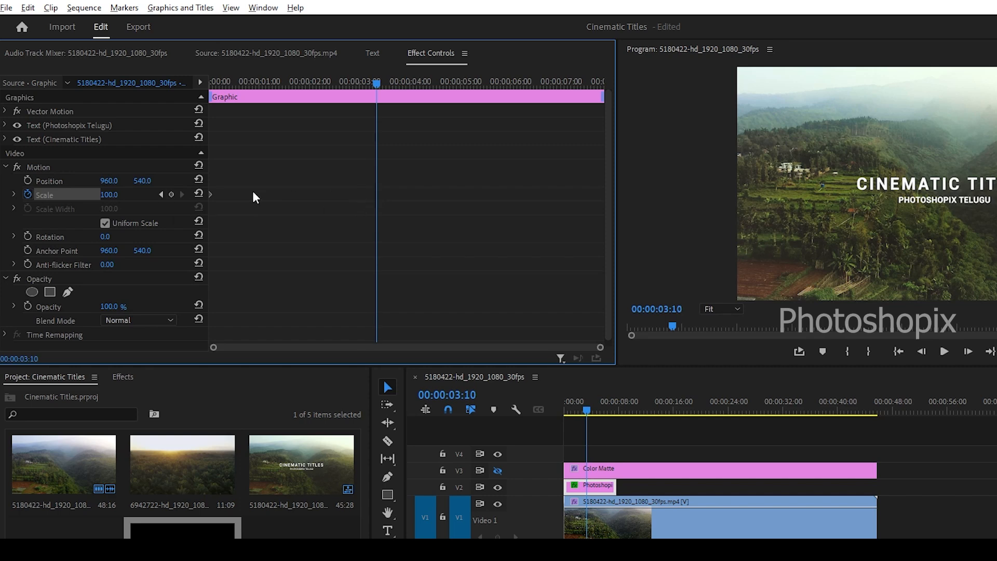
{"action": "left_click", "coordinate": [171, 194]}
{"action": "left_click", "coordinate": [161, 194]}
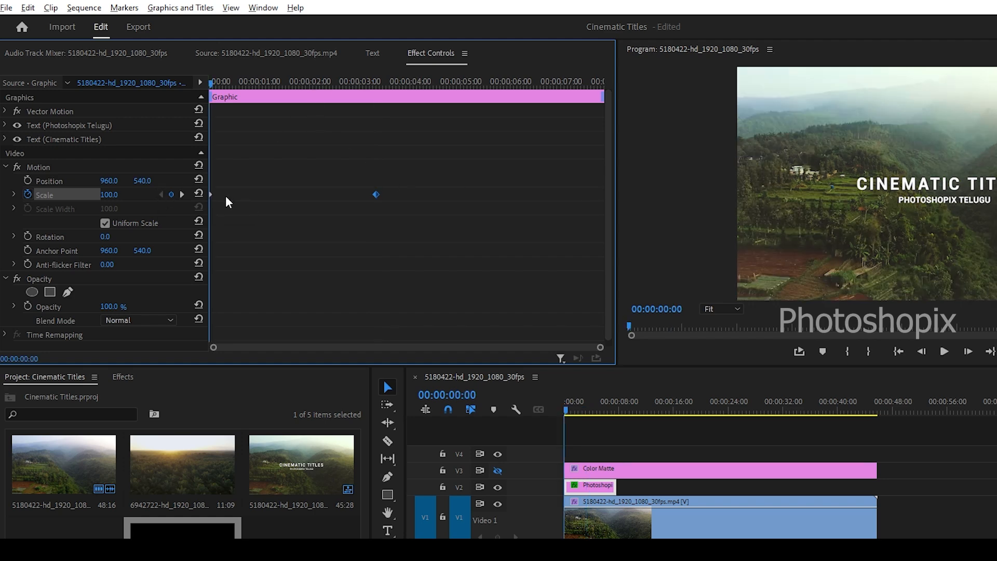
- Set the title graphic's first Scale keyframe to 130 and play back the scale-down animation
{"action": "left_click", "coordinate": [110, 195]}
{"action": "type", "text": "130"}
{"action": "key", "text": "Return"}
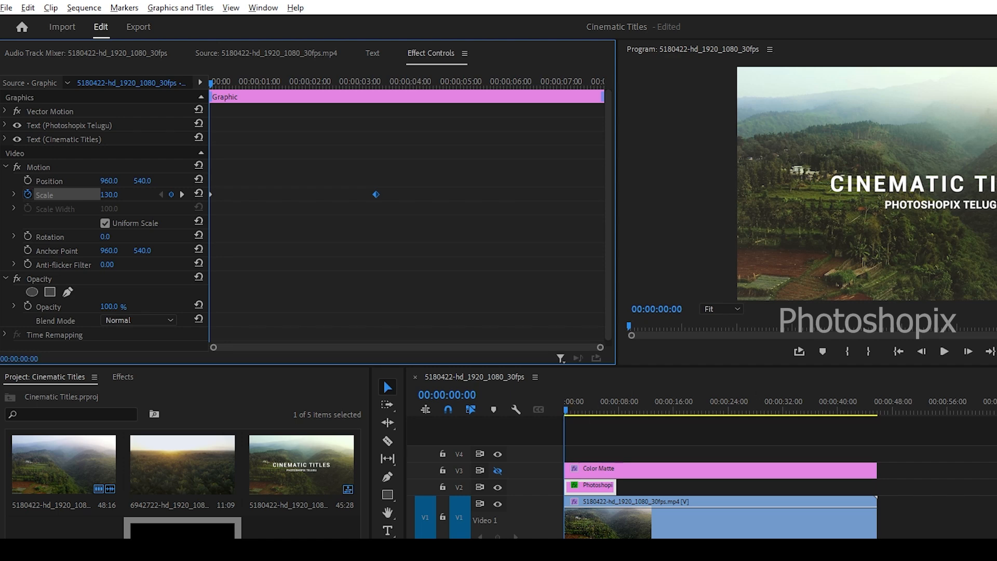
{"action": "left_click", "coordinate": [944, 351]}
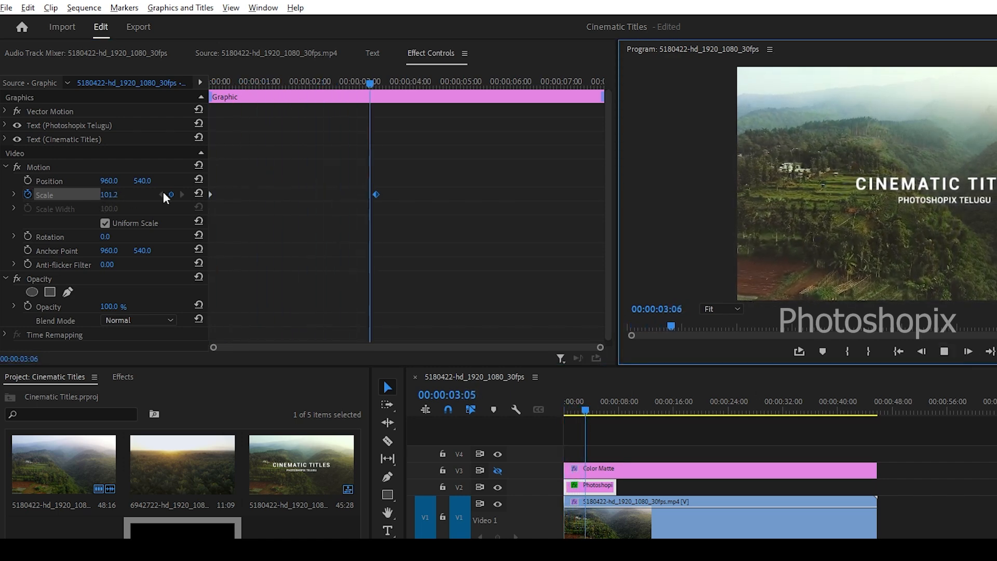
{"action": "key", "text": "space"}
- Try moving the second Scale keyframe much closer to the first and preview the faster scale-down from the start
{"action": "left_click", "coordinate": [382, 82]}
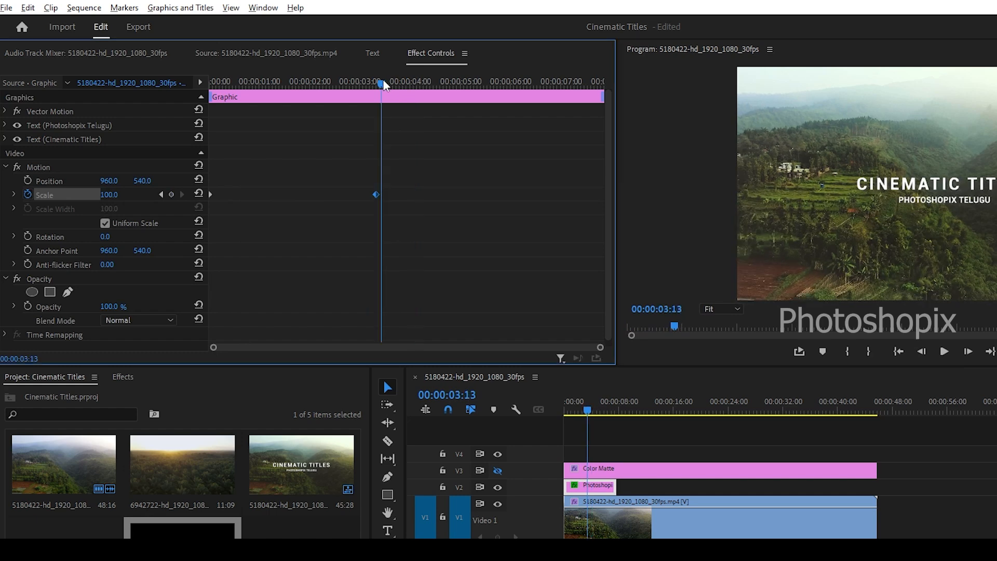
{"action": "left_click_drag", "start_coordinate": [376, 194], "coordinate": [242, 192]}
{"action": "left_click", "coordinate": [218, 81]}
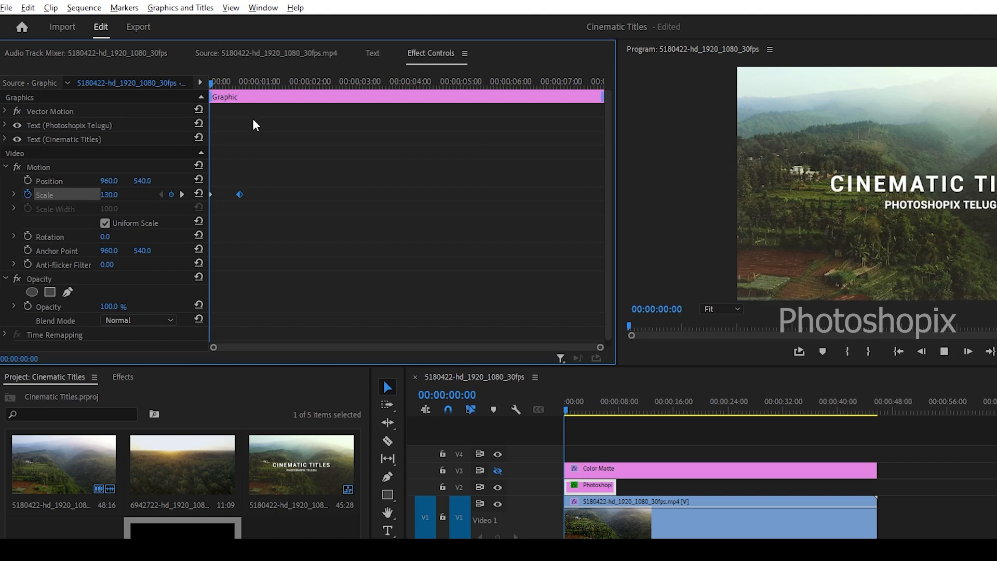
{"action": "key", "text": "space"}
{"action": "key", "text": "space"}
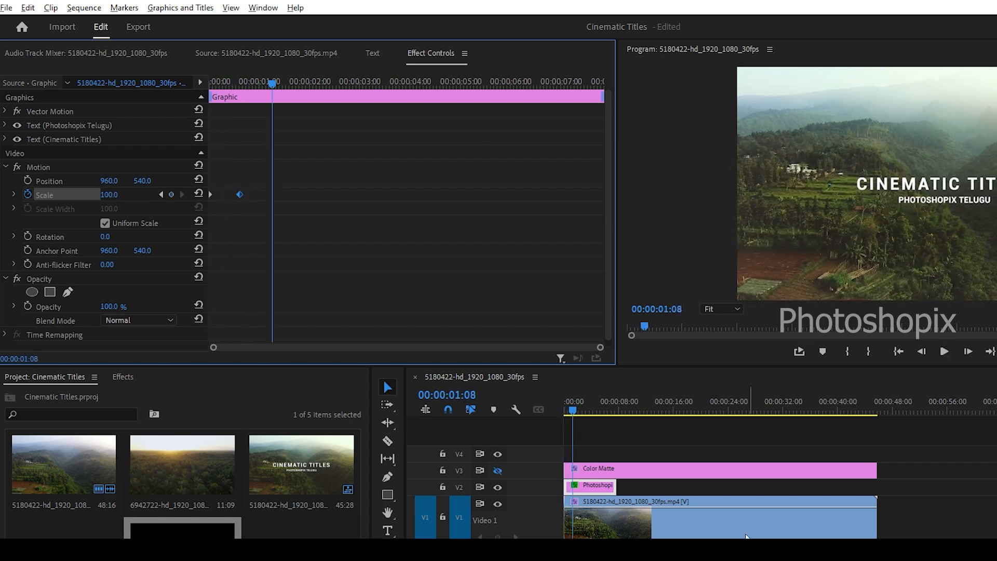
- Shorten the title graphic clip to about five and a half seconds and move its second Scale keyframe to about 00:00:05:04
{"action": "left_click_drag", "start_coordinate": [613, 486], "coordinate": [600, 486]}
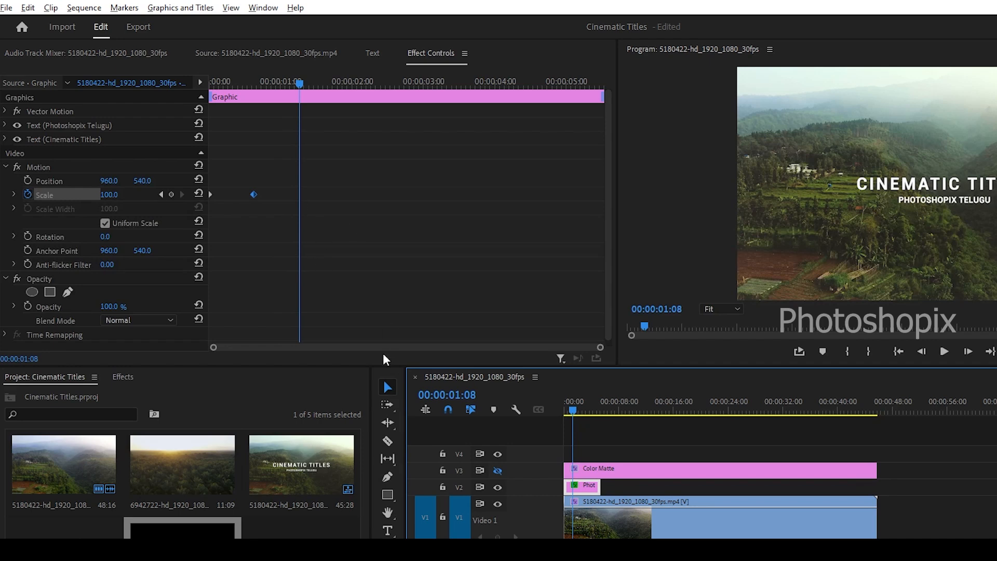
{"action": "left_click", "coordinate": [340, 347]}
{"action": "left_click_drag", "start_coordinate": [250, 196], "coordinate": [581, 200]}
{"action": "left_click_drag", "start_coordinate": [300, 83], "coordinate": [191, 81]}
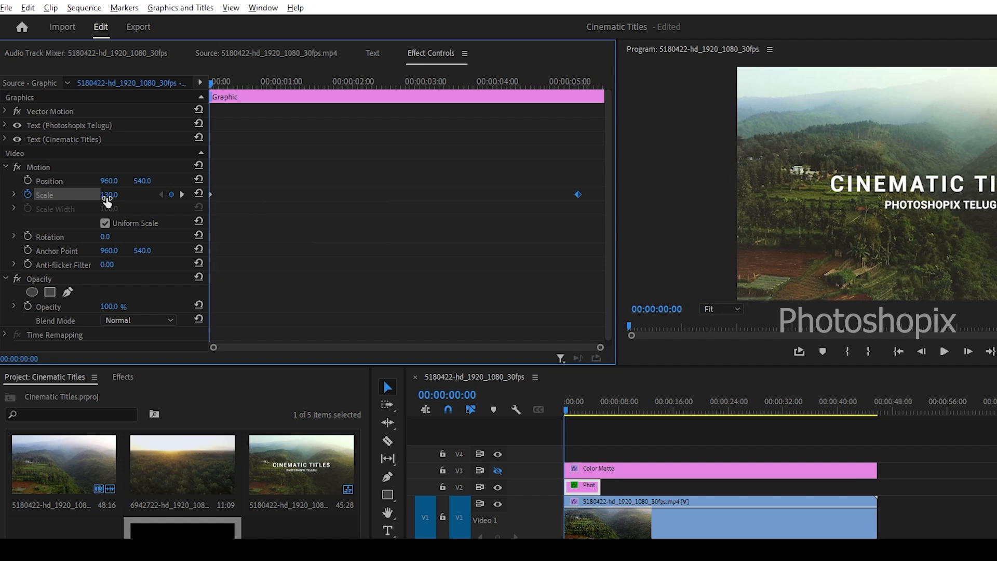
- Scrub and play the scale animation, and move the second Scale keyframe to the very end of the title graphic clip
{"action": "left_click", "coordinate": [398, 83]}
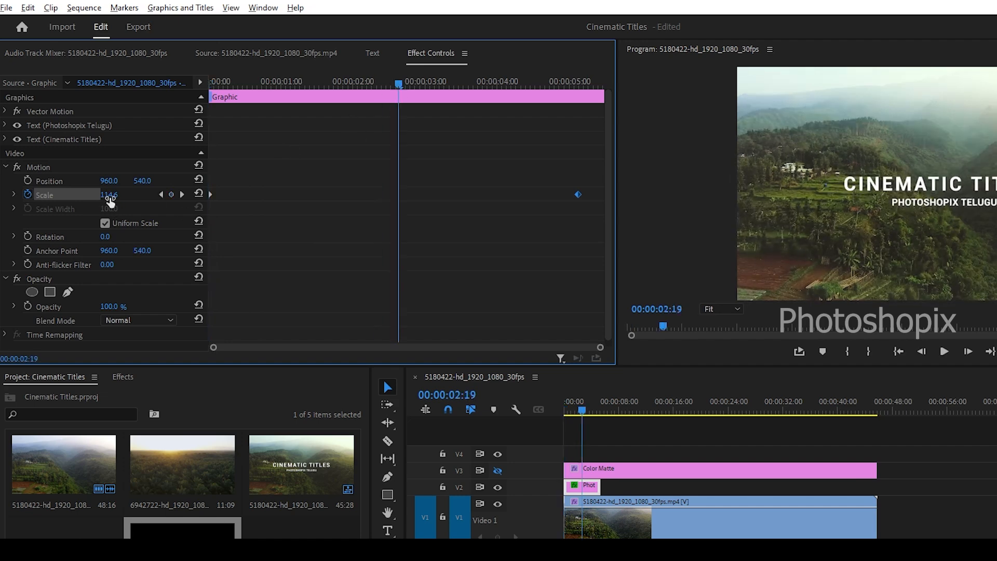
{"action": "left_click_drag", "start_coordinate": [531, 83], "coordinate": [580, 93]}
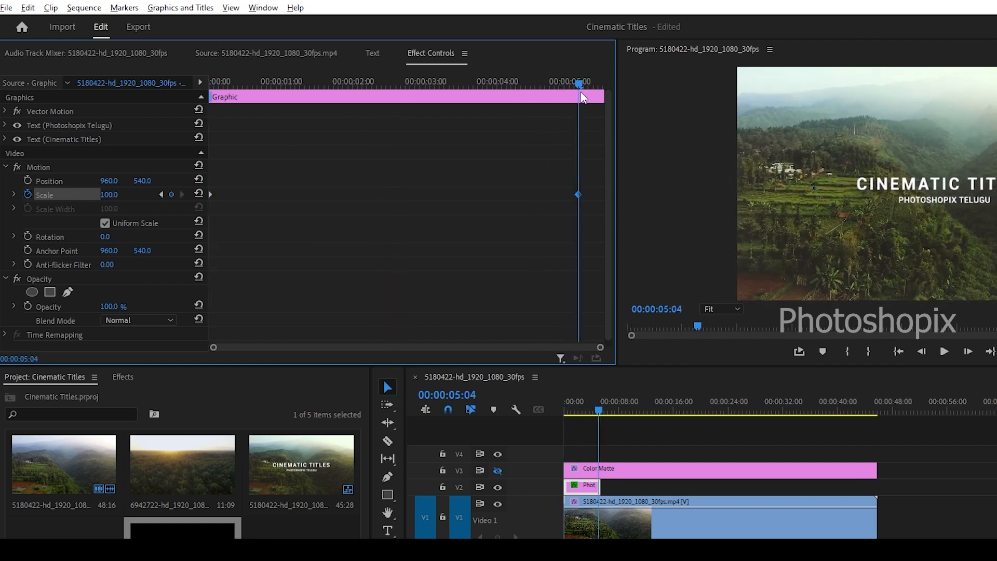
{"action": "left_click_drag", "start_coordinate": [349, 81], "coordinate": [161, 88]}
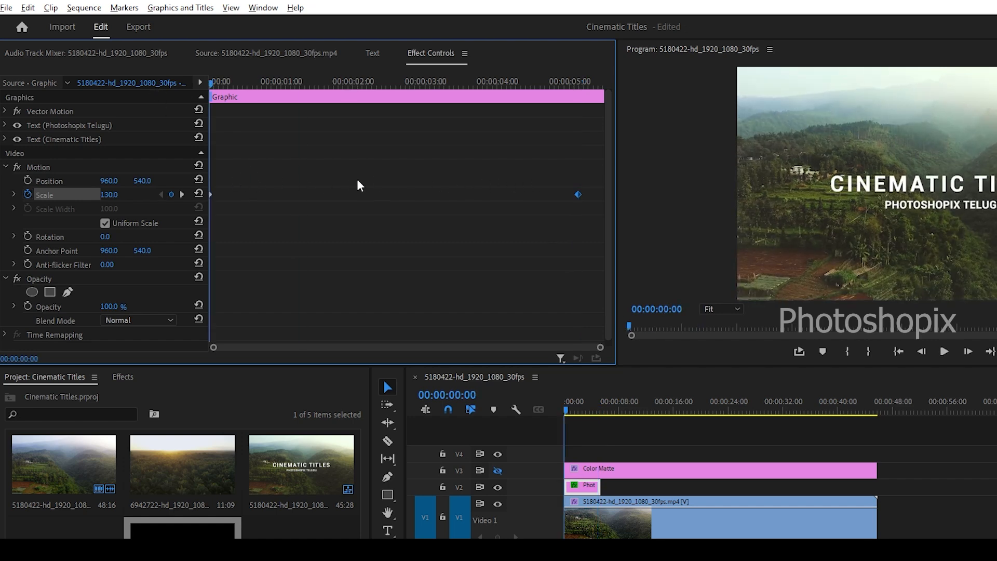
{"action": "key", "text": "space"}
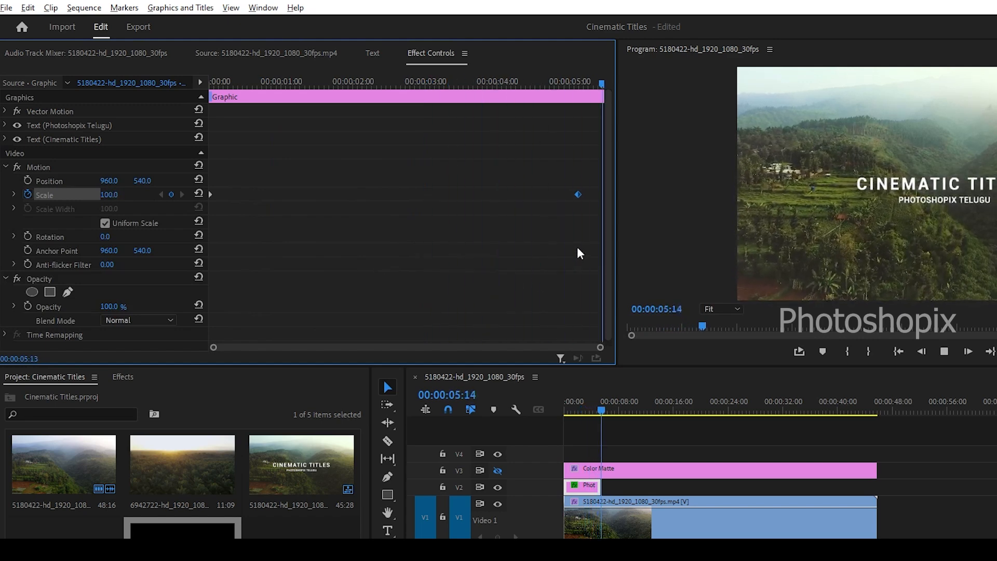
{"action": "left_click", "coordinate": [543, 79]}
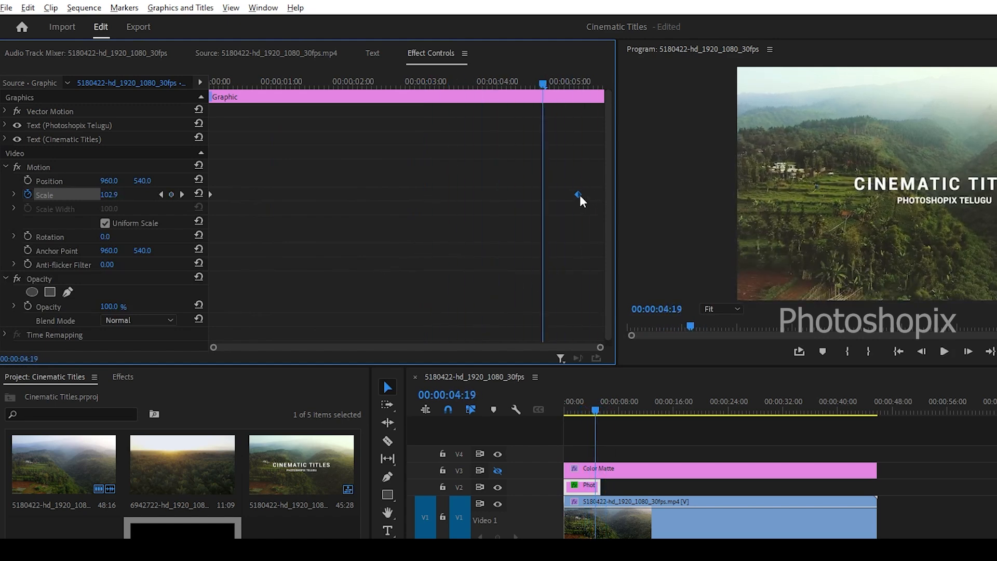
{"action": "left_click_drag", "start_coordinate": [578, 194], "coordinate": [603, 195]}
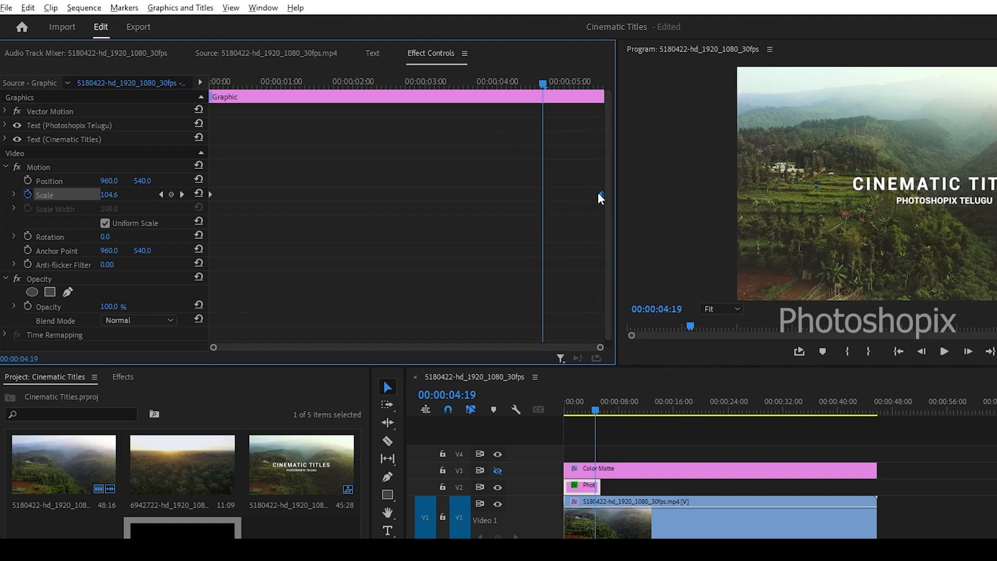
{"action": "left_click_drag", "start_coordinate": [598, 192], "coordinate": [606, 195]}
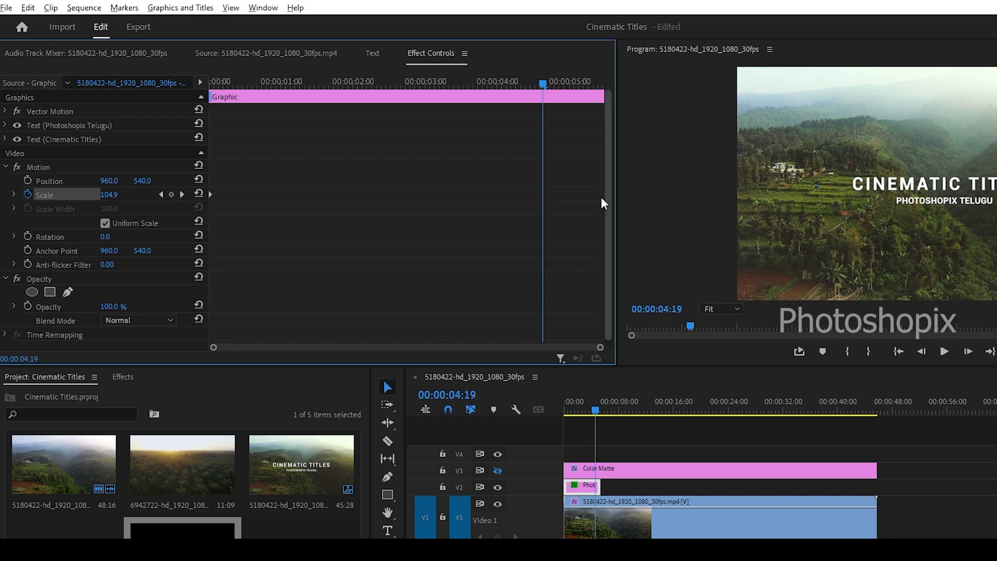
- Preview the adjusted scale animation from the start, reselect the title graphic clip, and return the playhead to the beginning
{"action": "left_click_drag", "start_coordinate": [546, 86], "coordinate": [196, 89]}
{"action": "left_click", "coordinate": [571, 407]}
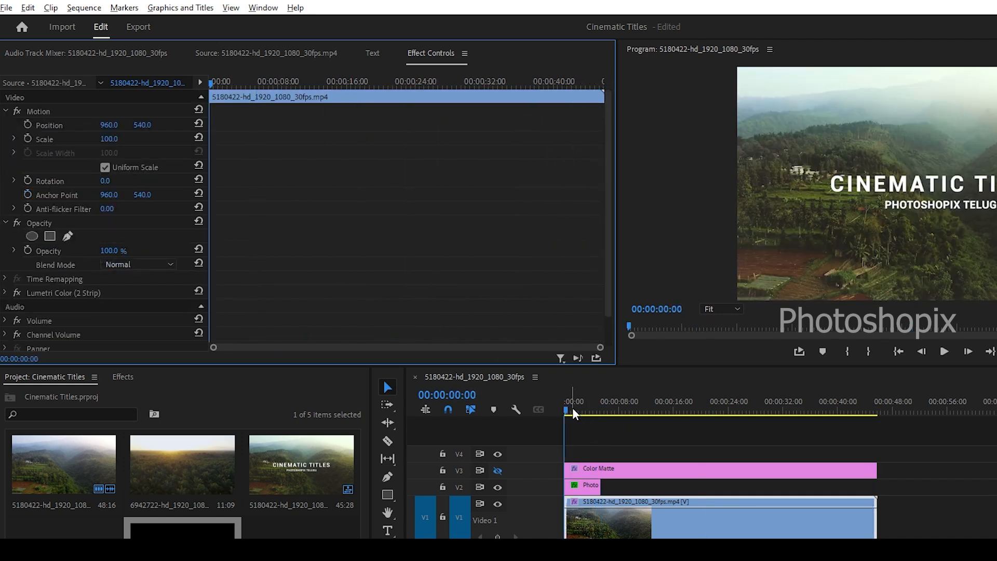
{"action": "key", "text": "space"}
{"action": "left_click", "coordinate": [571, 486]}
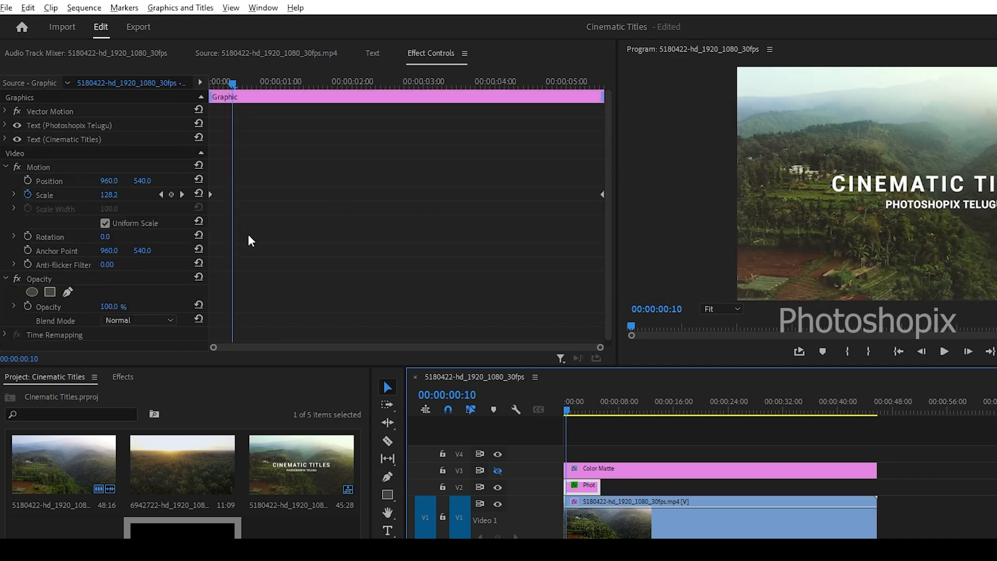
{"action": "key", "text": "space"}
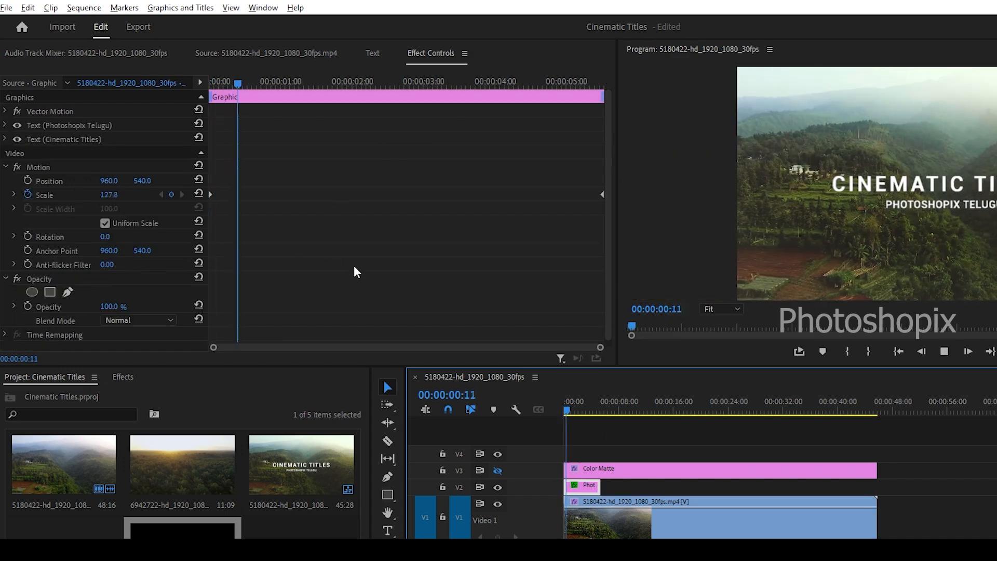
{"action": "key", "text": "space"}
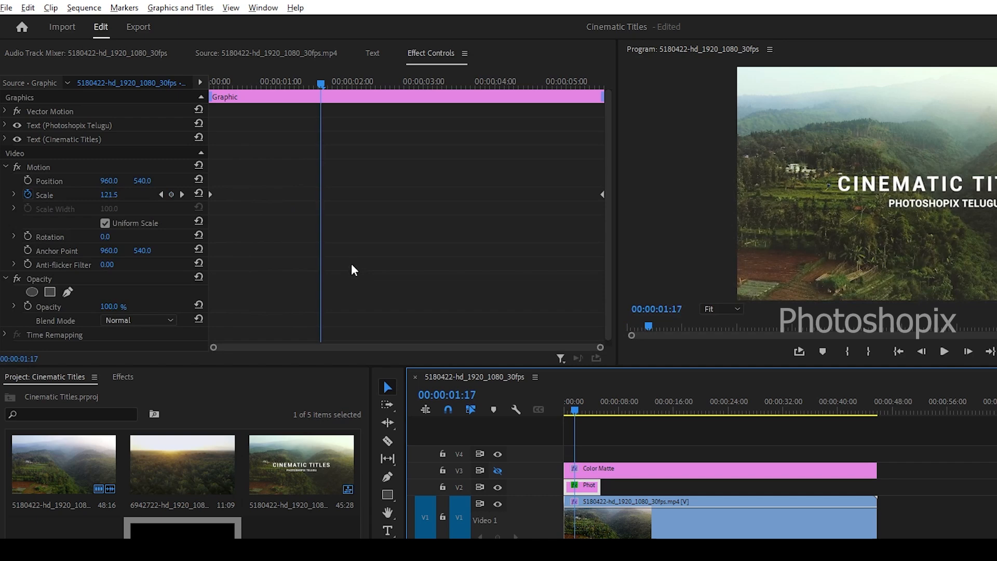
{"action": "key", "text": "Home"}
- Add Opacity keyframes of 100% to the title graphic at 00:00:00:00 and 00:00:00:10
{"action": "scroll", "coordinate": [343, 218], "scroll_direction": "down", "scroll_amount": 1}
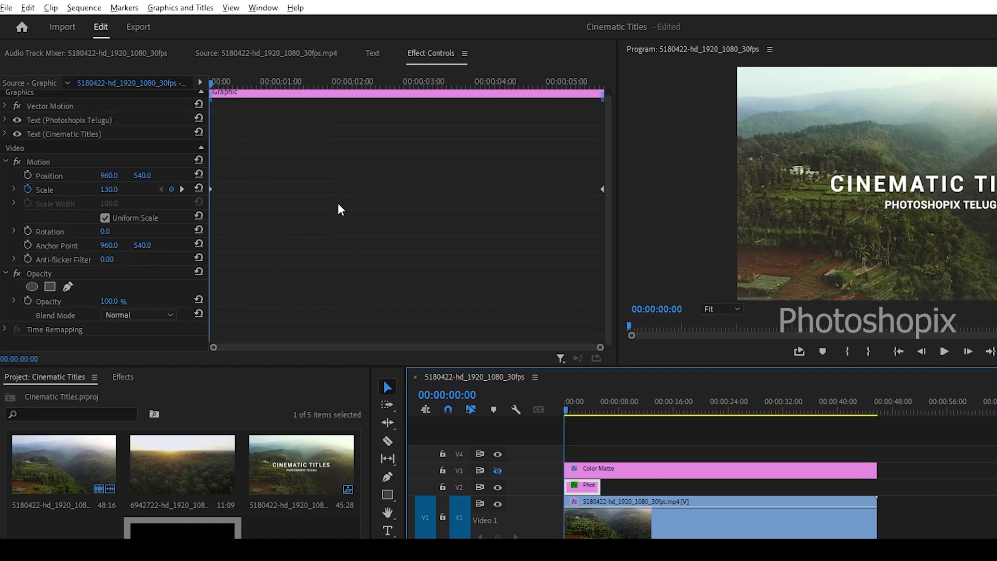
{"action": "left_click_drag", "start_coordinate": [572, 413], "coordinate": [544, 410]}
{"action": "left_click", "coordinate": [28, 301]}
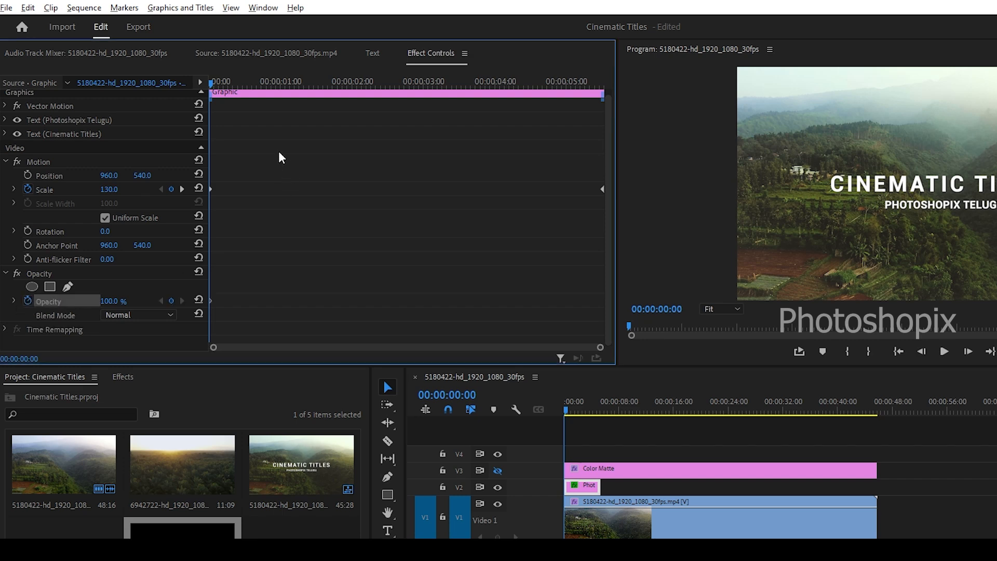
{"action": "left_click_drag", "start_coordinate": [226, 89], "coordinate": [234, 89]}
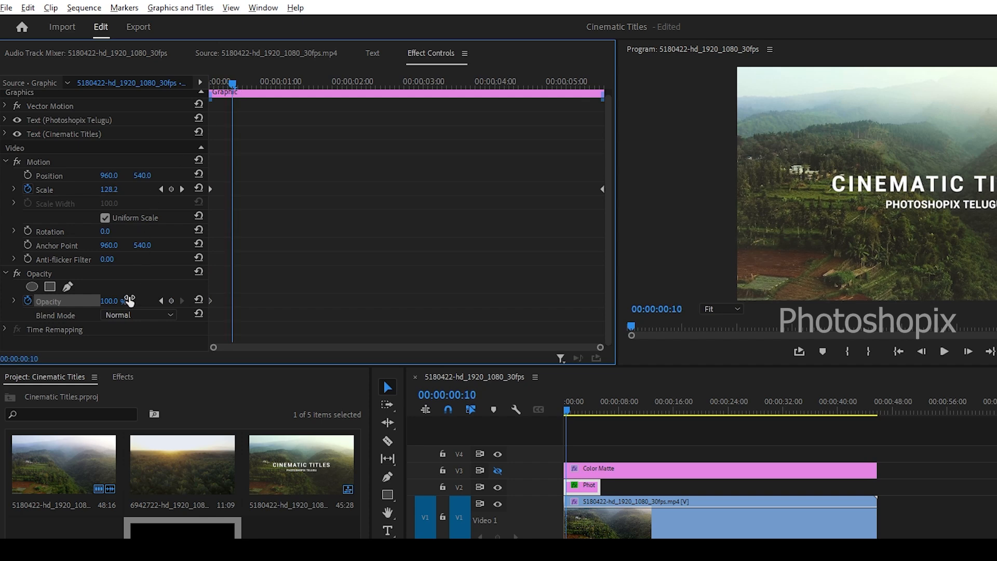
{"action": "left_click", "coordinate": [172, 301]}
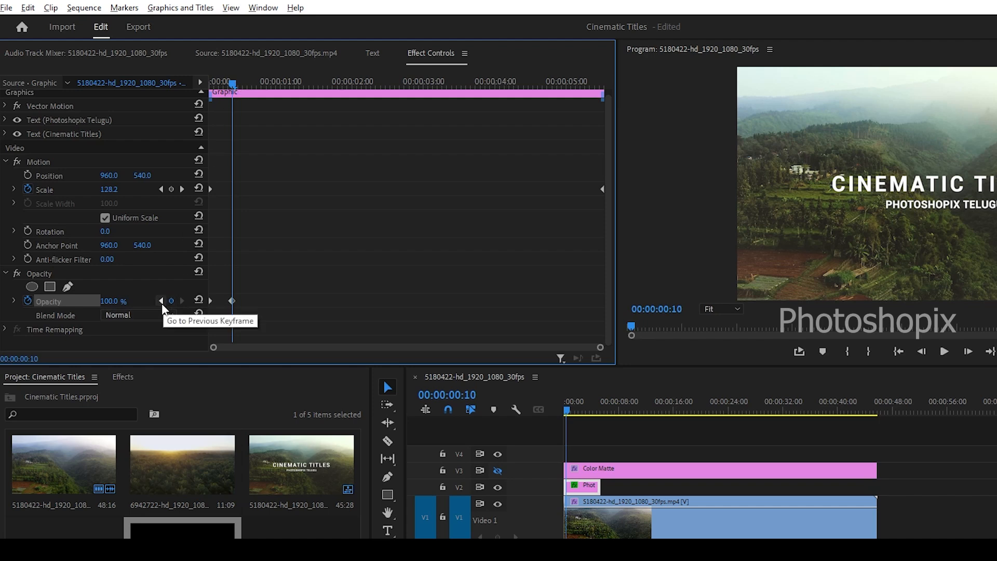
- Go back to the first Opacity keyframe and set it to 0% for a fade-in
{"action": "left_click", "coordinate": [161, 301]}
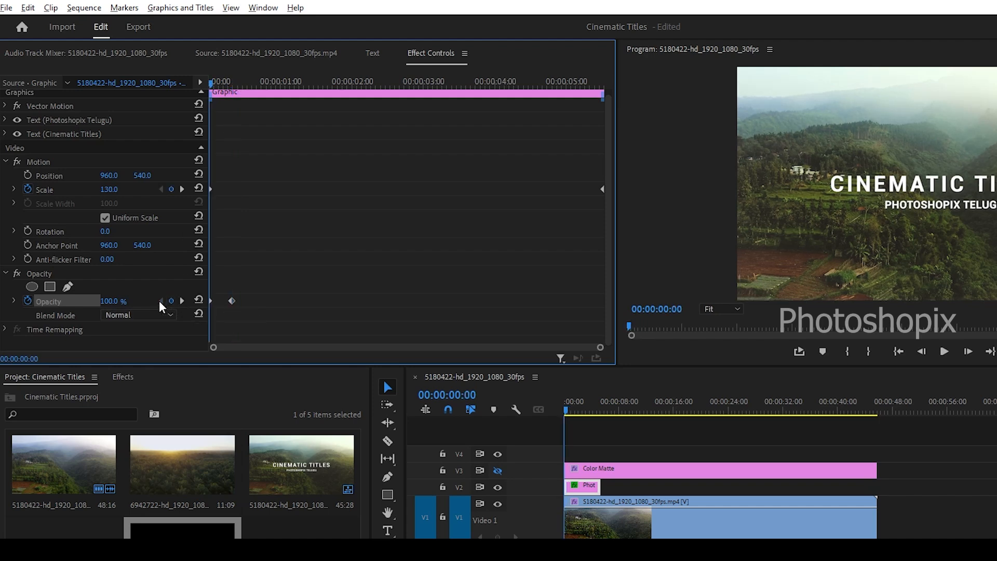
{"action": "left_click", "coordinate": [110, 302]}
{"action": "type", "text": "0"}
{"action": "key", "text": "Return"}
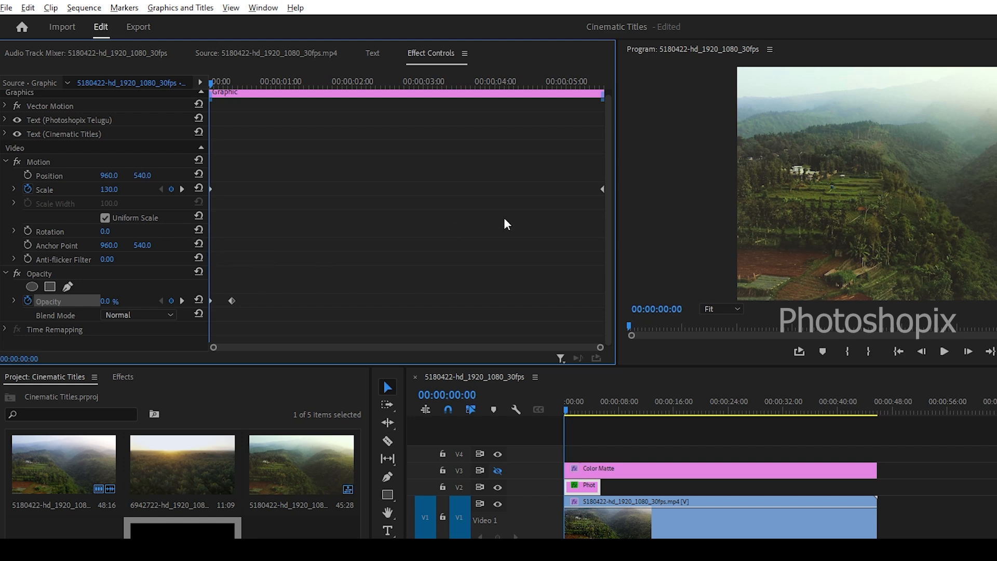
- Add an Opacity keyframe of 0% at the end of the title graphic clip, at 00:00:05:16
{"action": "left_click", "coordinate": [181, 301]}
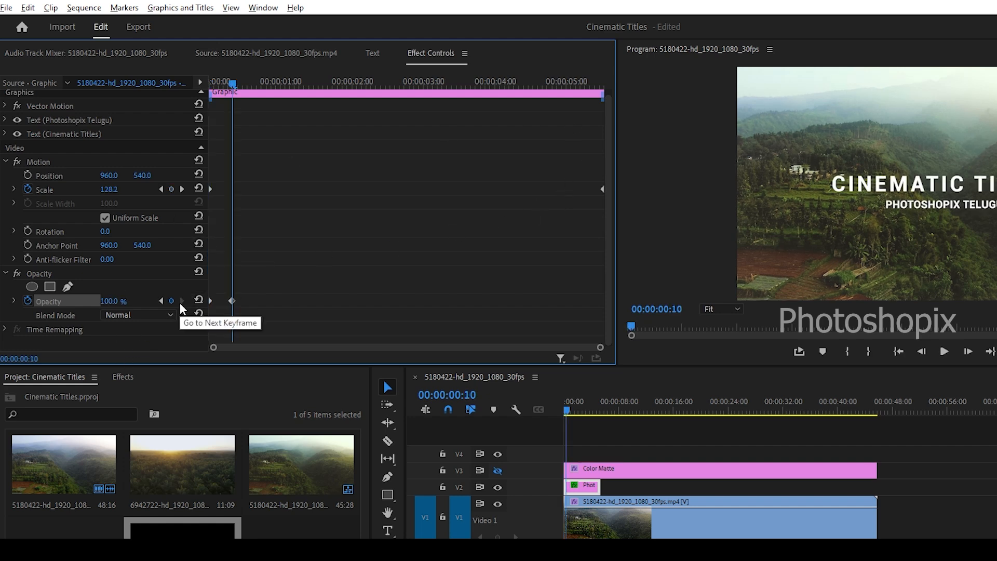
{"action": "left_click", "coordinate": [181, 189]}
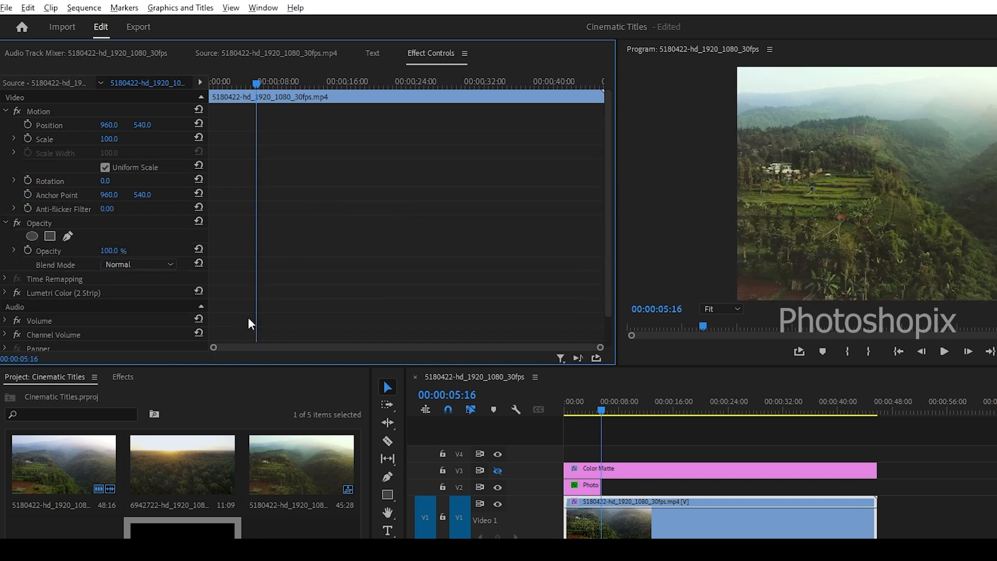
{"action": "left_click", "coordinate": [586, 487]}
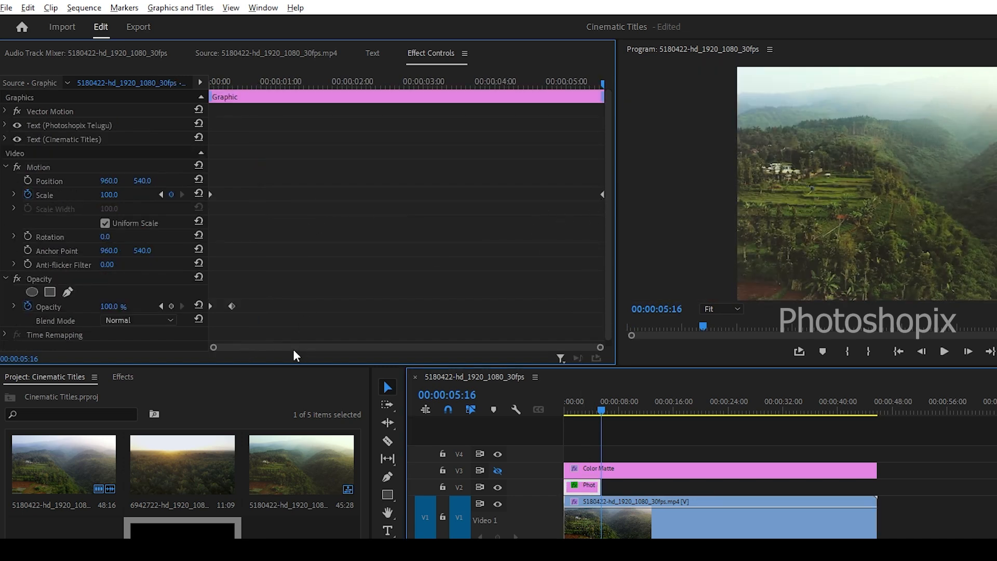
{"action": "left_click", "coordinate": [110, 306]}
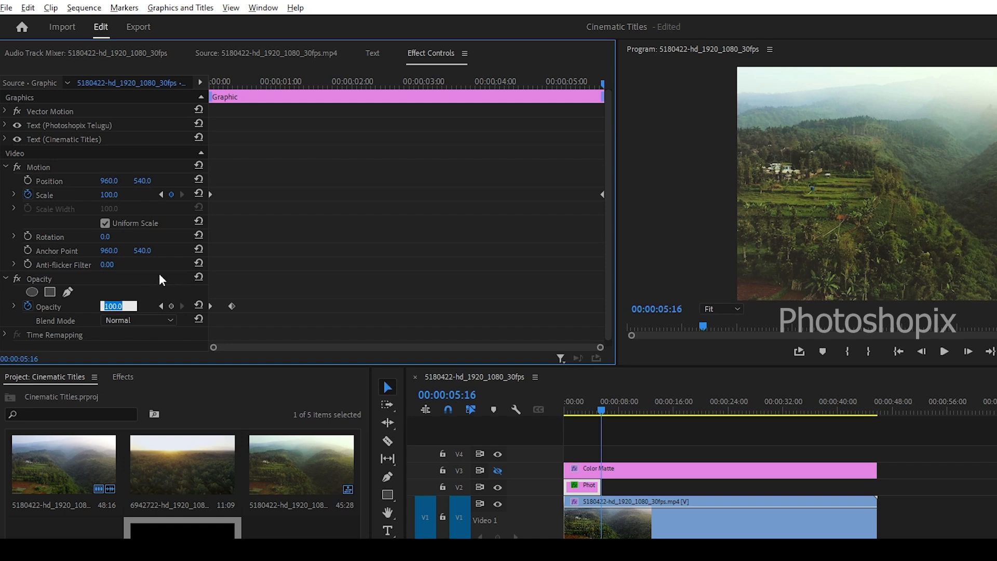
{"action": "type", "text": "0"}
{"action": "key", "text": "Return"}
- Add an Opacity keyframe of 100% at 00:00:05:06, just before the end of the title graphic
{"action": "left_click_drag", "start_coordinate": [589, 80], "coordinate": [583, 82]}
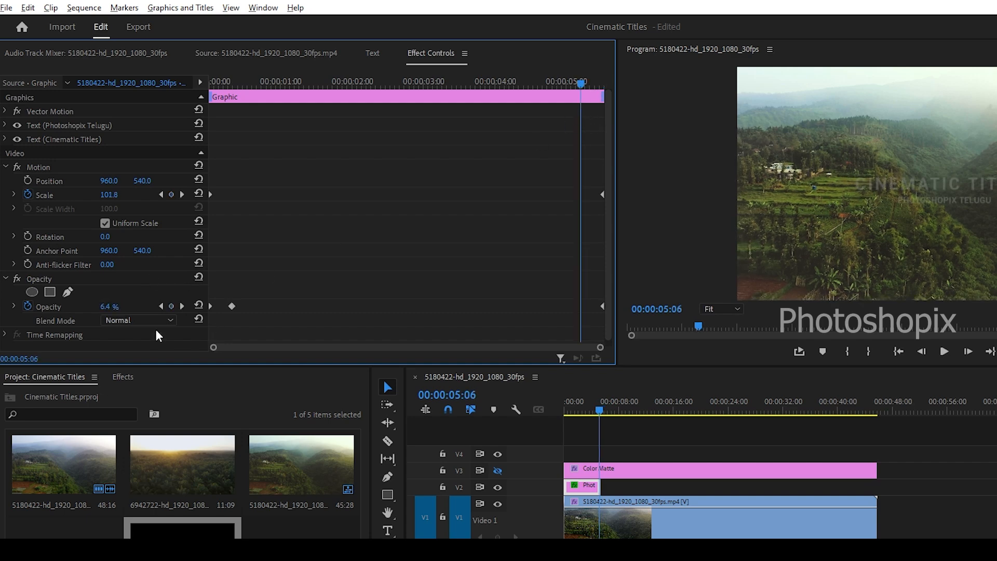
{"action": "left_click", "coordinate": [106, 307]}
{"action": "type", "text": "100"}
{"action": "key", "text": "Return"}
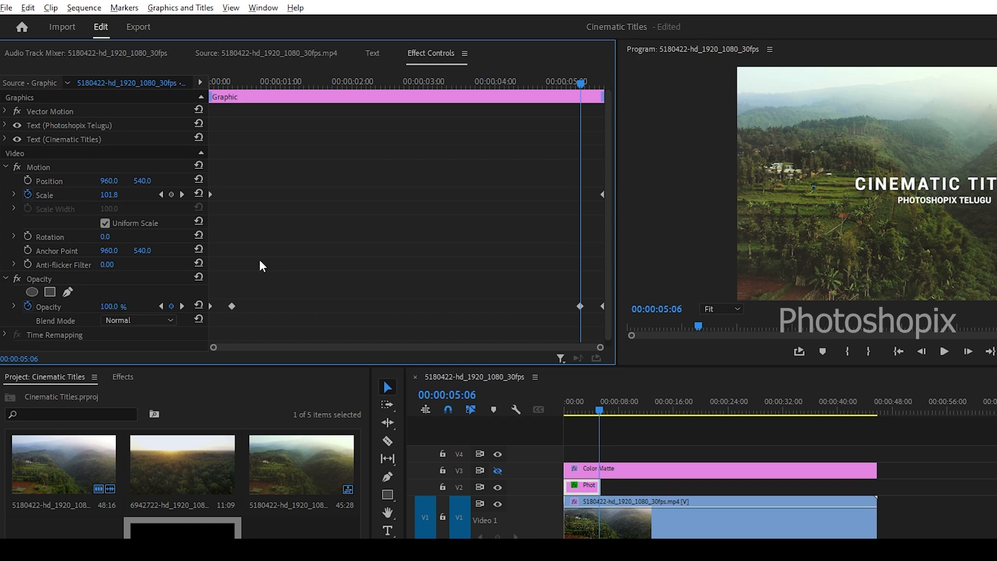
- Play the sequence from the start to preview the title graphic's scale and opacity fades
{"action": "left_click_drag", "start_coordinate": [546, 82], "coordinate": [180, 108]}
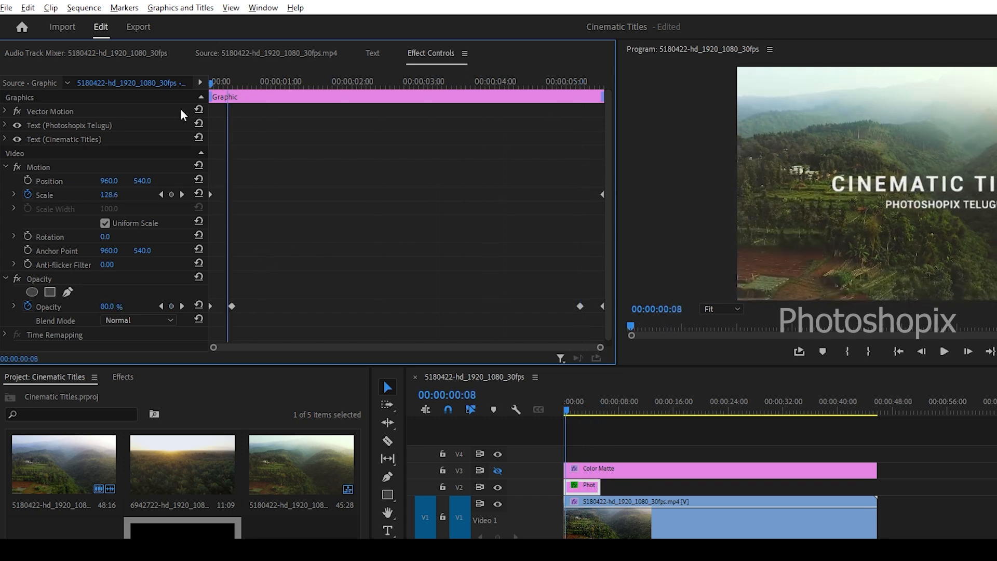
{"action": "key", "text": "space"}
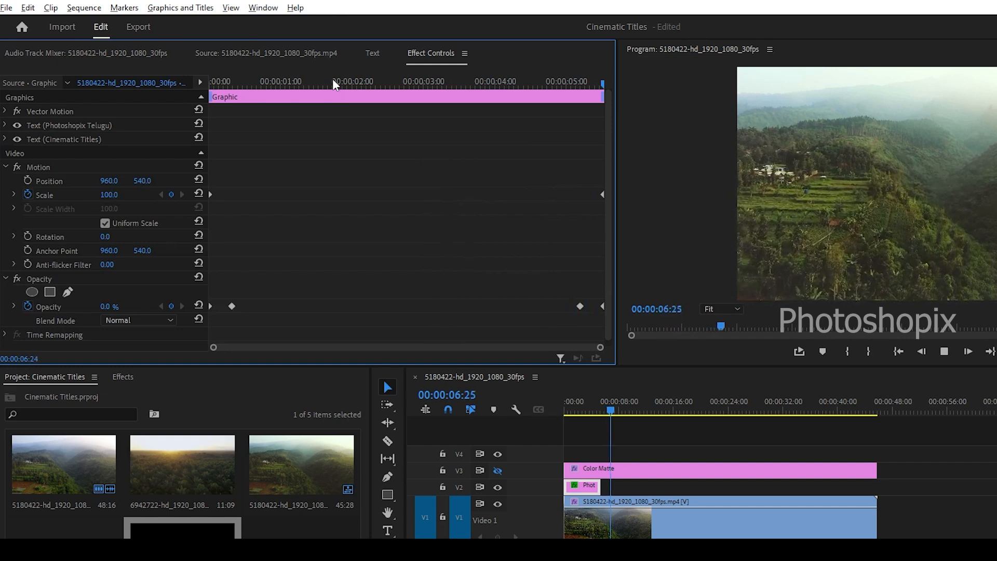
{"action": "left_click_drag", "start_coordinate": [310, 82], "coordinate": [297, 82]}
{"action": "key", "text": "Home"}
{"action": "key", "text": "space"}
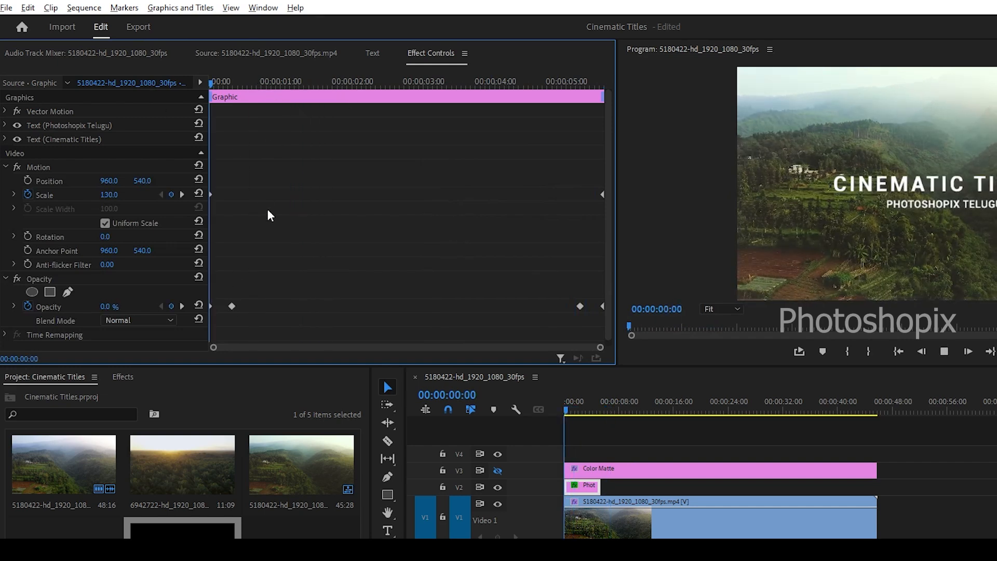
{"action": "key", "text": "space"}
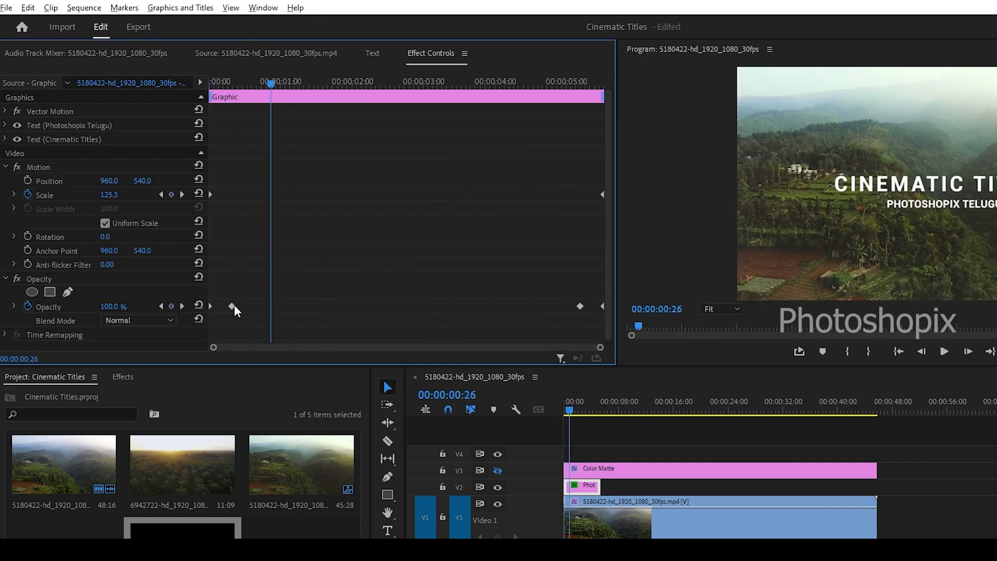
- Lengthen the title's fades by moving the two inner Opacity keyframes to 00:00:00:24 and 00:00:04:23
{"action": "left_click_drag", "start_coordinate": [234, 306], "coordinate": [254, 307]}
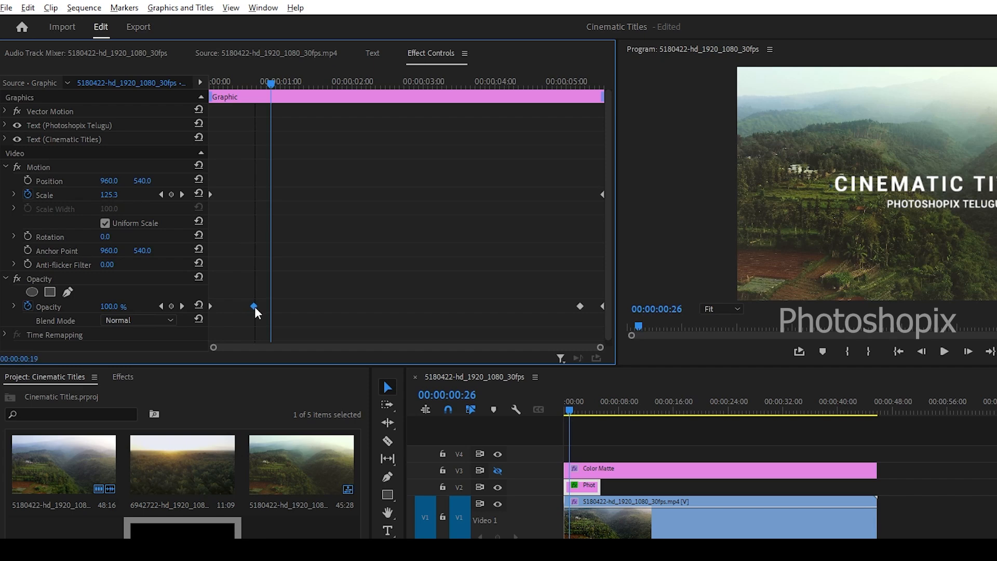
{"action": "left_click_drag", "start_coordinate": [580, 306], "coordinate": [561, 306]}
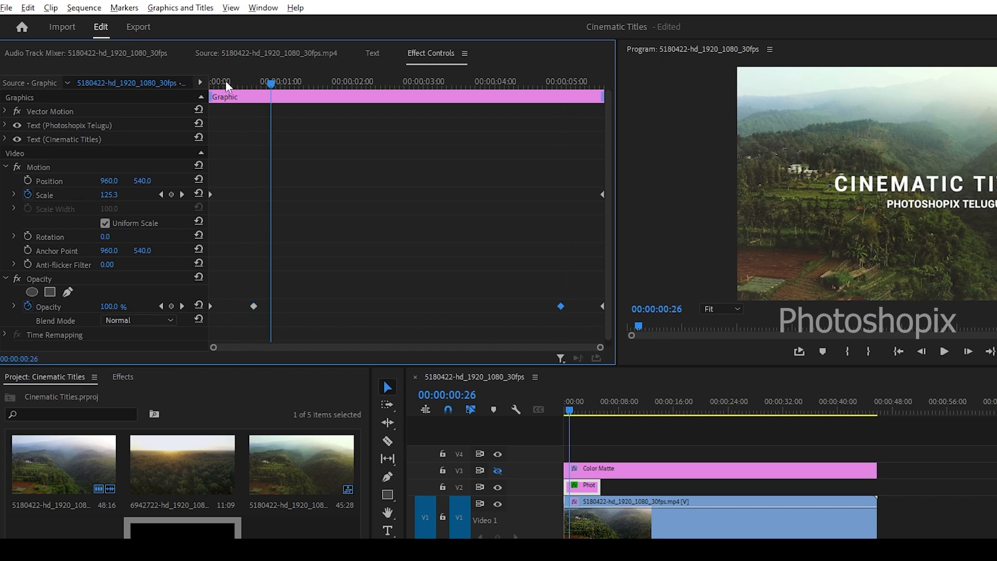
{"action": "left_click_drag", "start_coordinate": [226, 80], "coordinate": [211, 81]}
{"action": "key", "text": "space"}
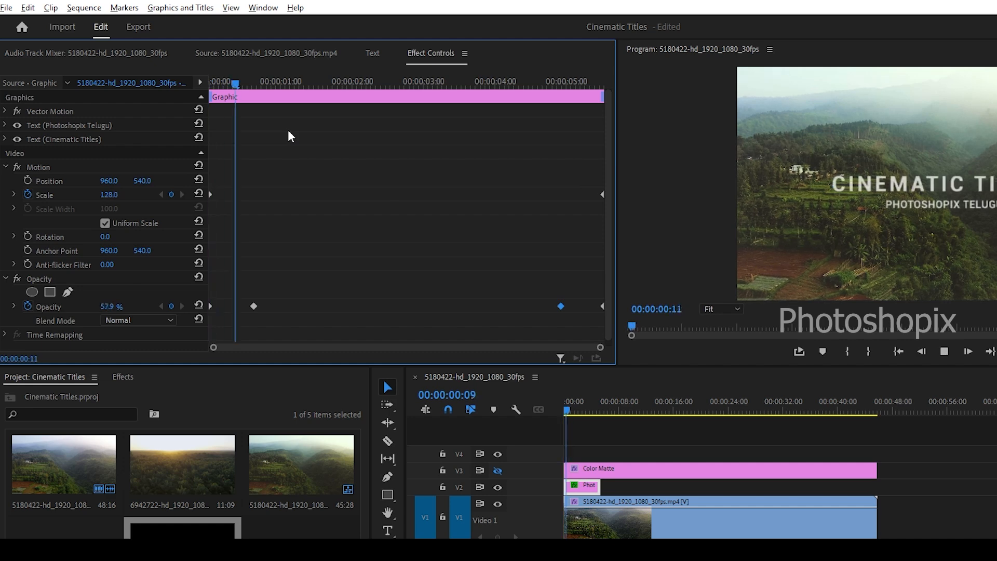
{"action": "key", "text": "space"}
{"action": "left_click", "coordinate": [254, 307]}
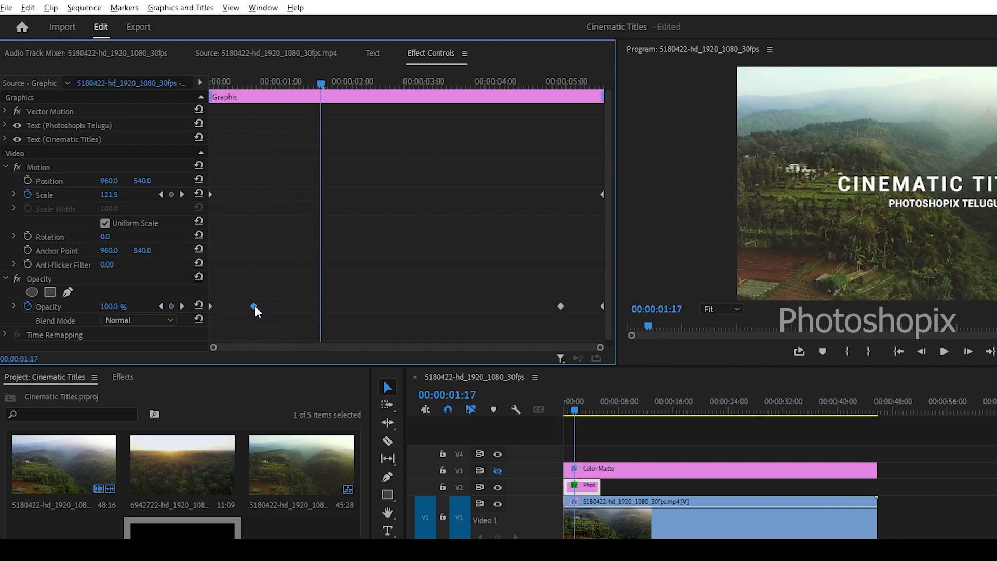
{"action": "left_click_drag", "start_coordinate": [254, 305], "coordinate": [266, 306]}
{"action": "left_click_drag", "start_coordinate": [560, 307], "coordinate": [548, 306]}
- Play the title graphic from its first frame through its end to check the longer fades
{"action": "left_click_drag", "start_coordinate": [323, 82], "coordinate": [210, 82]}
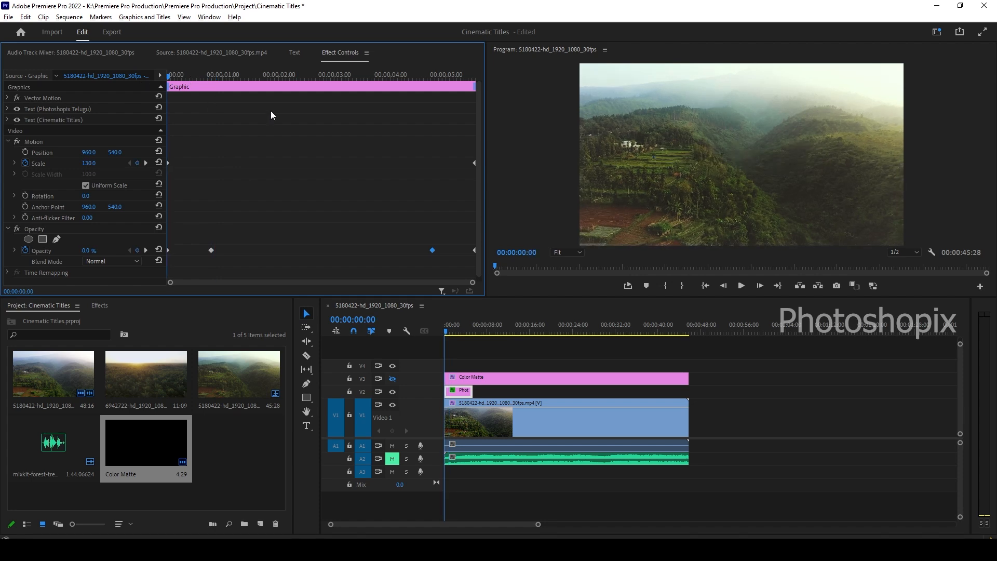
{"action": "key", "text": "space"}
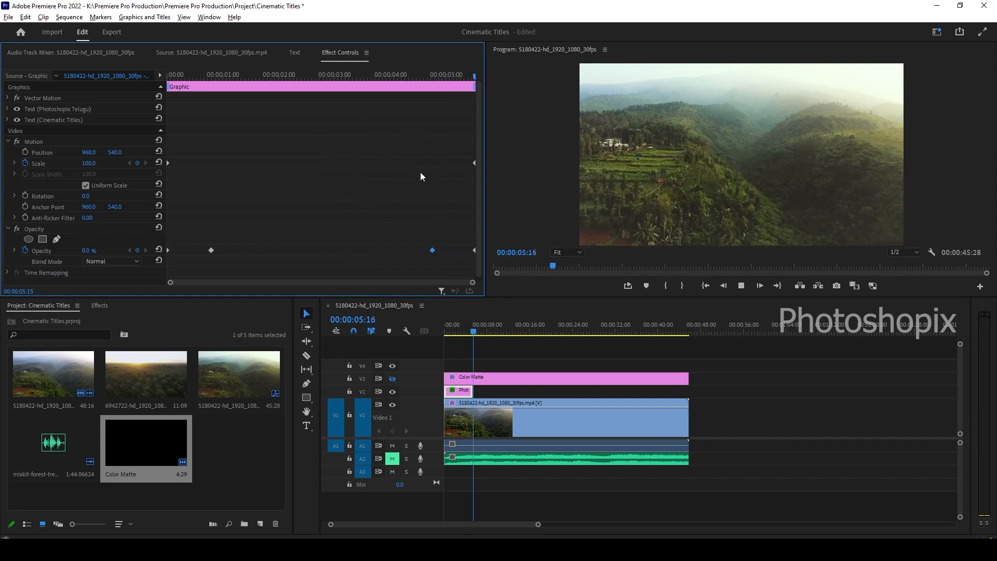
{"action": "left_click", "coordinate": [227, 77]}
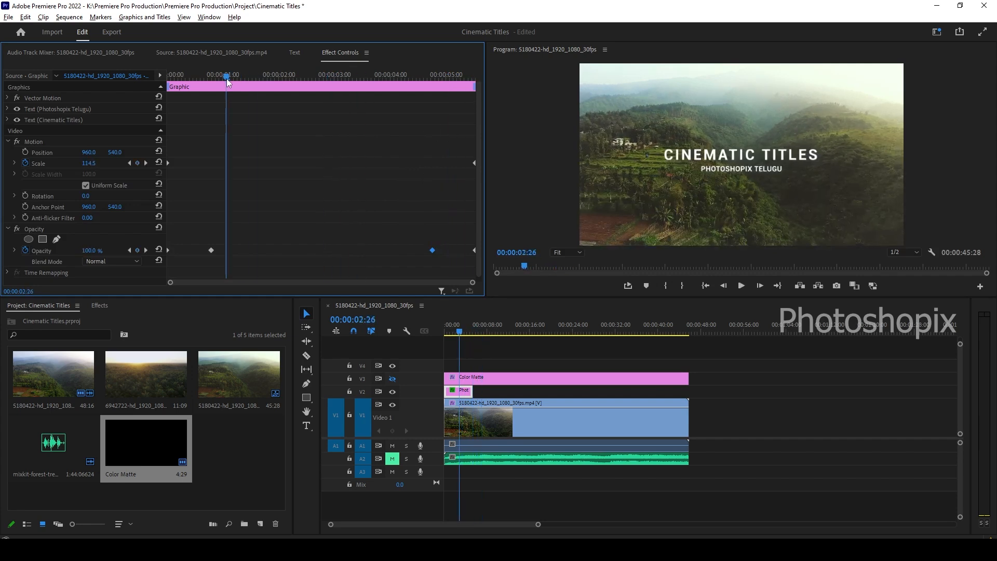
- Search the effects for "gau" and apply the Gaussian Blur video effect to the title graphic on V2
{"action": "left_click", "coordinate": [98, 307]}
{"action": "left_click", "coordinate": [73, 319]}
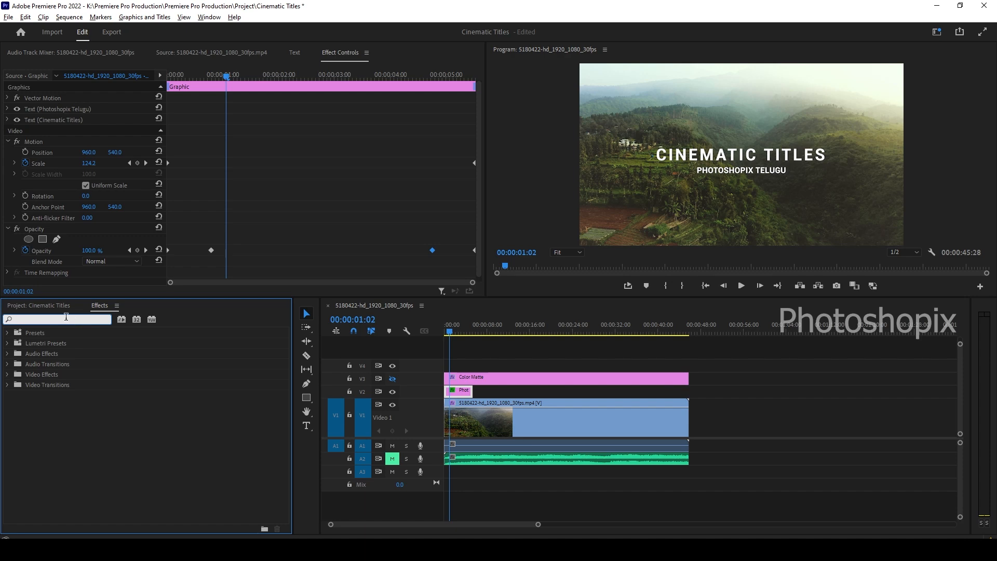
{"action": "type", "text": "gau"}
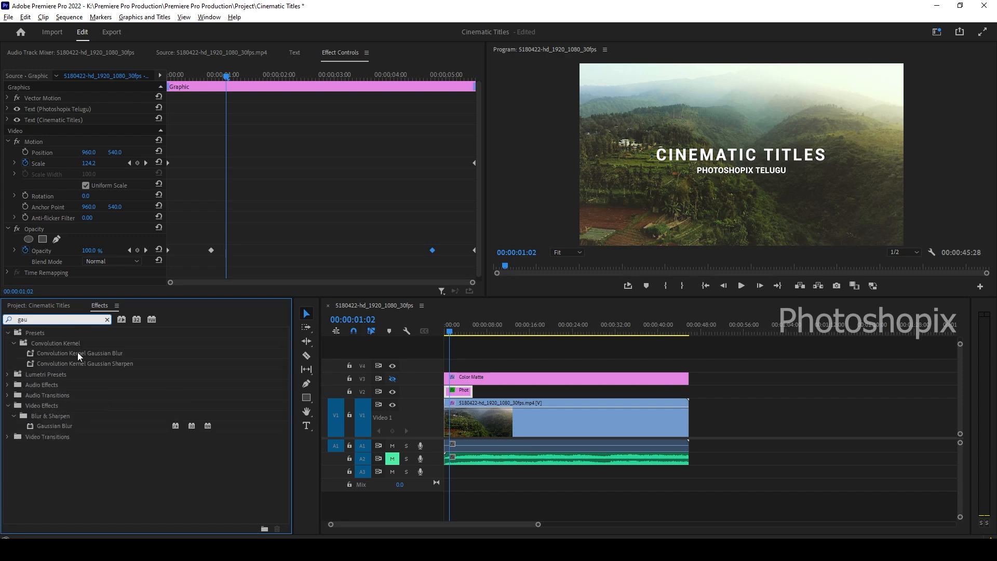
{"action": "left_click_drag", "start_coordinate": [73, 428], "coordinate": [457, 391]}
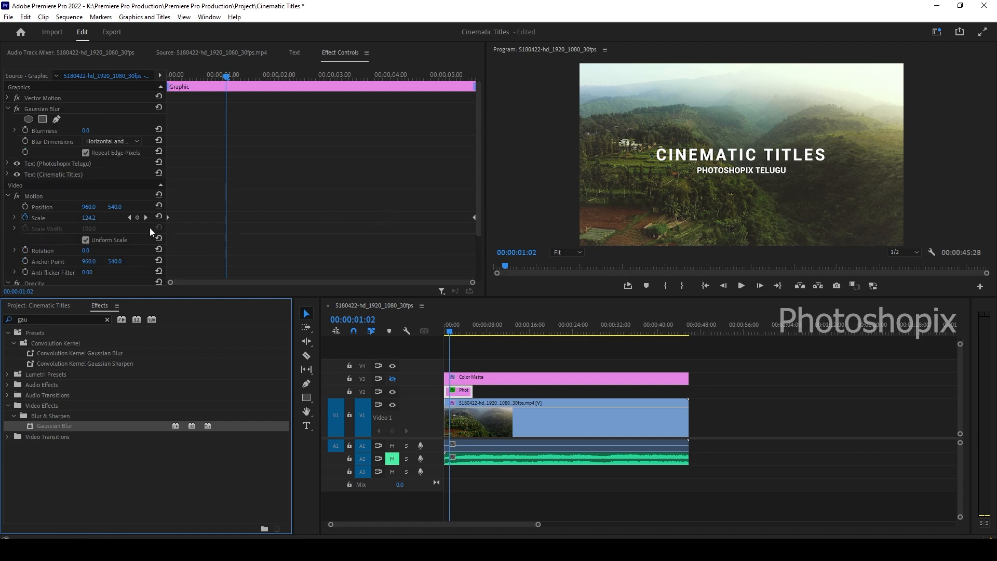
- Start Gaussian Blur Blurriness keyframing at 00:00:00:00 with a value of 130
{"action": "left_click", "coordinate": [129, 218]}
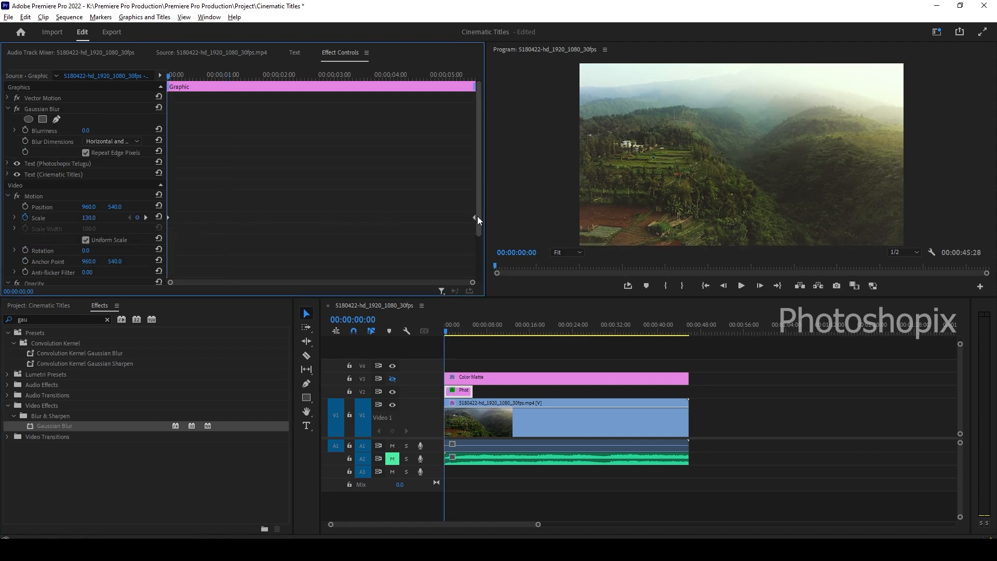
{"action": "scroll", "coordinate": [315, 193], "scroll_direction": "down", "scroll_amount": 3}
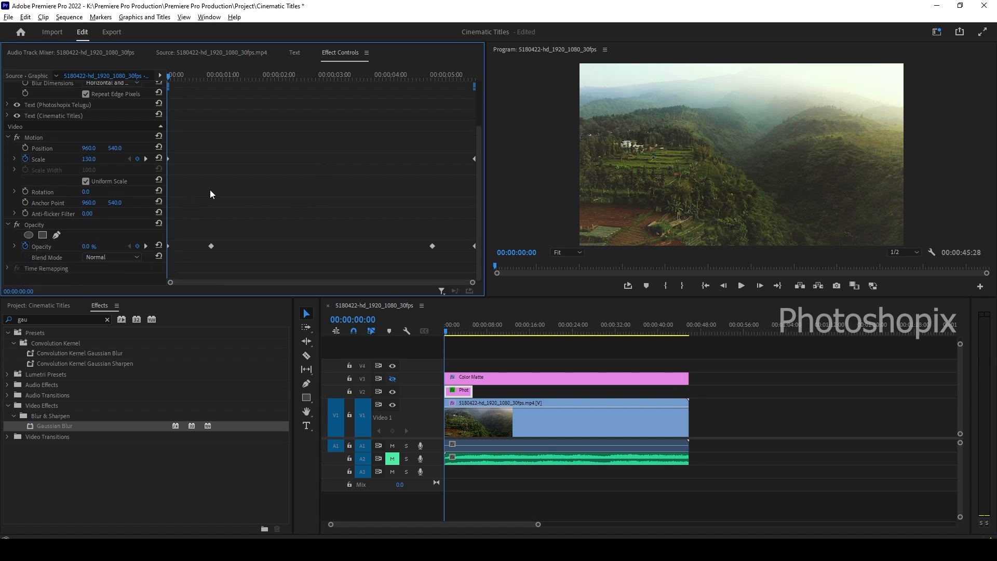
{"action": "scroll", "coordinate": [220, 194], "scroll_direction": "up", "scroll_amount": 1}
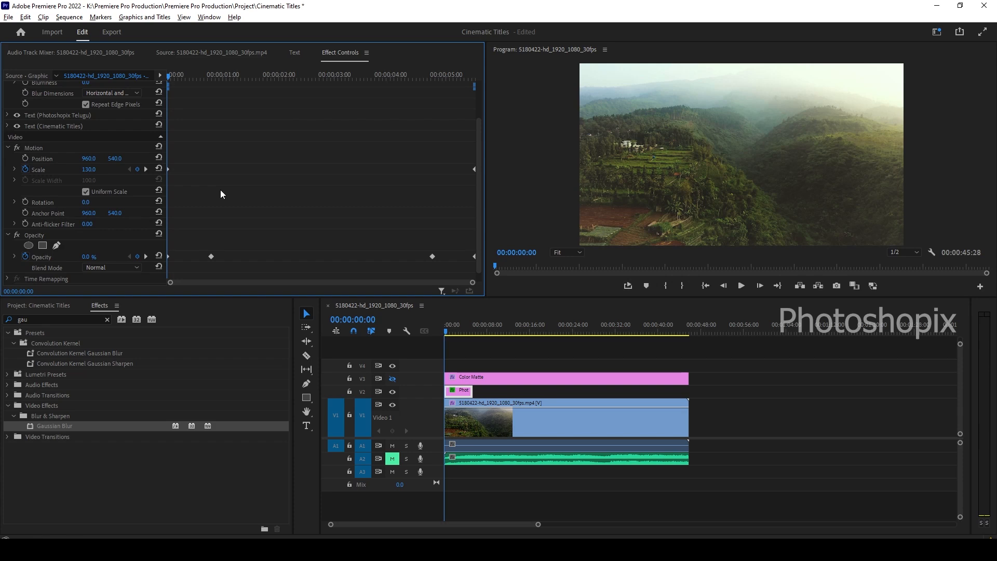
{"action": "scroll", "coordinate": [221, 194], "scroll_direction": "up", "scroll_amount": 3}
{"action": "scroll", "coordinate": [221, 194], "scroll_direction": "down", "scroll_amount": 3}
{"action": "scroll", "coordinate": [221, 194], "scroll_direction": "down", "scroll_amount": 1}
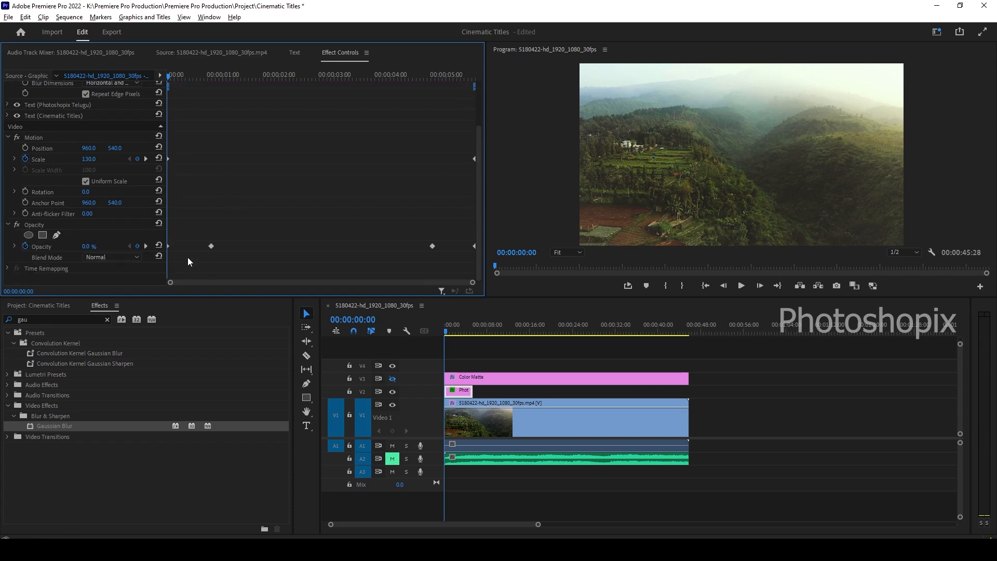
{"action": "scroll", "coordinate": [200, 210], "scroll_direction": "up", "scroll_amount": 3}
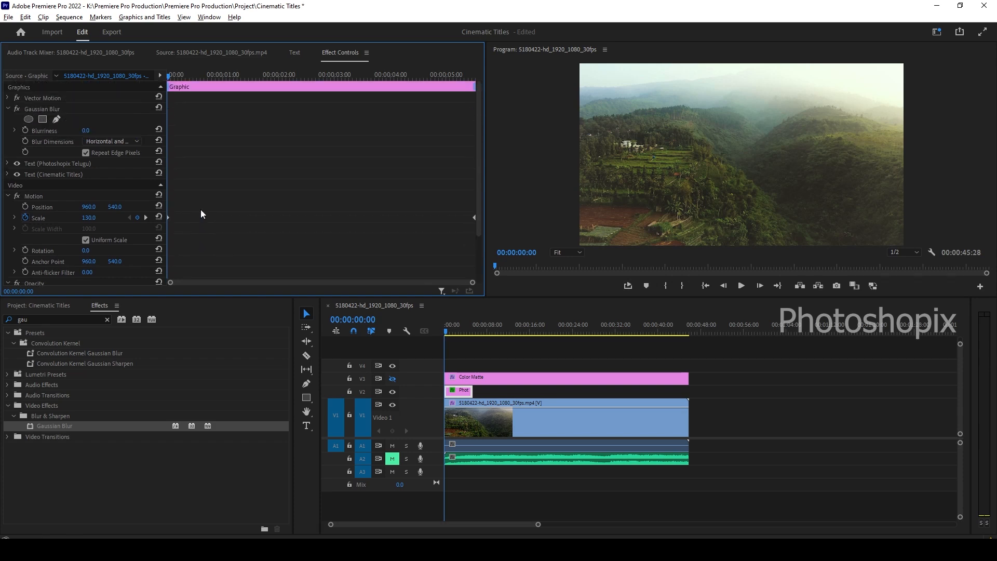
{"action": "left_click", "coordinate": [25, 131]}
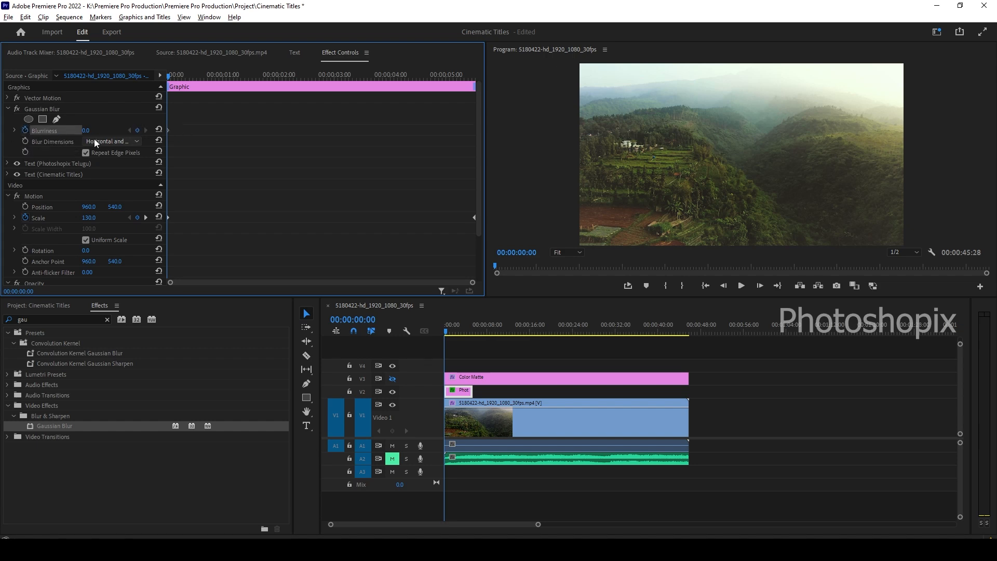
{"action": "type", "text": "130"}
{"action": "key", "text": "Return"}
- Go to the second Opacity keyframe at 00:00:00:24 and set the Gaussian Blur Blurriness to 0
{"action": "scroll", "coordinate": [269, 257], "scroll_direction": "down", "scroll_amount": 3}
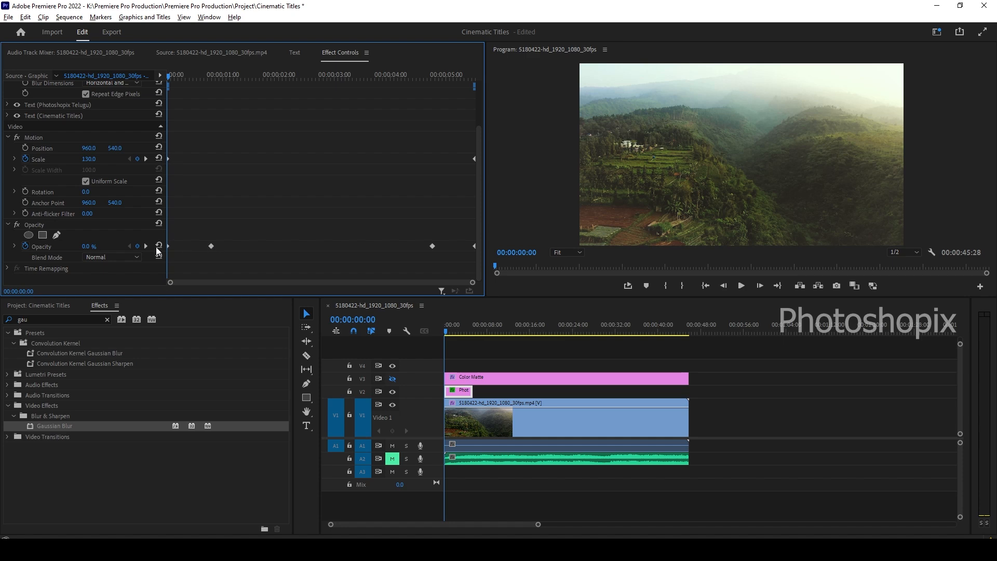
{"action": "left_click", "coordinate": [146, 247]}
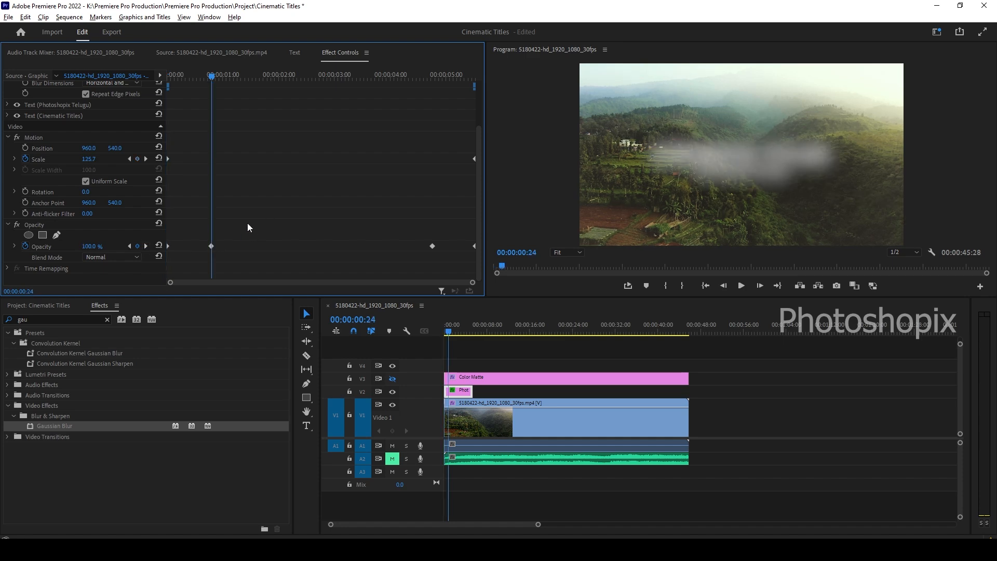
{"action": "scroll", "coordinate": [257, 225], "scroll_direction": "up", "scroll_amount": 1}
{"action": "scroll", "coordinate": [256, 226], "scroll_direction": "up", "scroll_amount": 2}
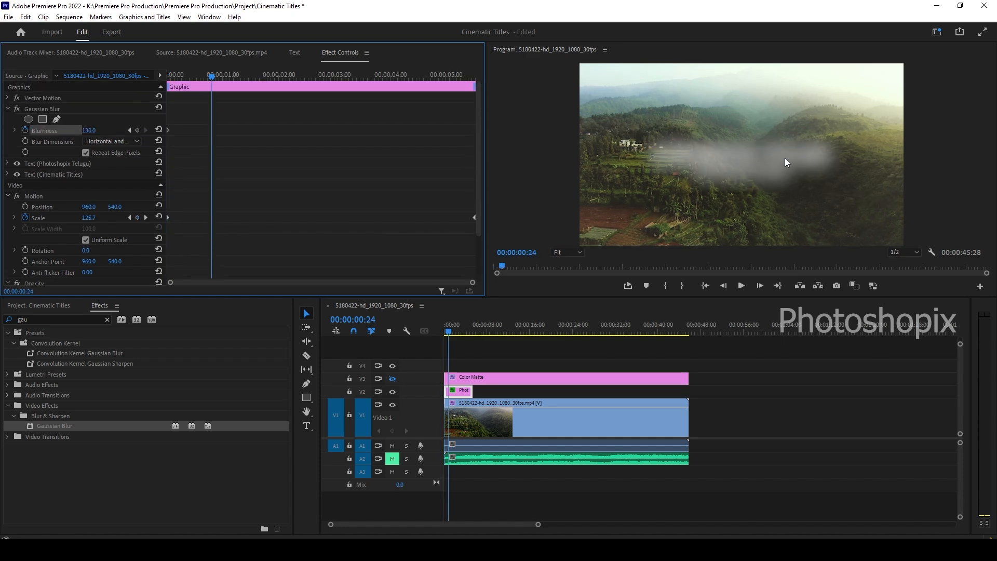
{"action": "left_click", "coordinate": [88, 131]}
{"action": "type", "text": "0"}
{"action": "key", "text": "Return"}
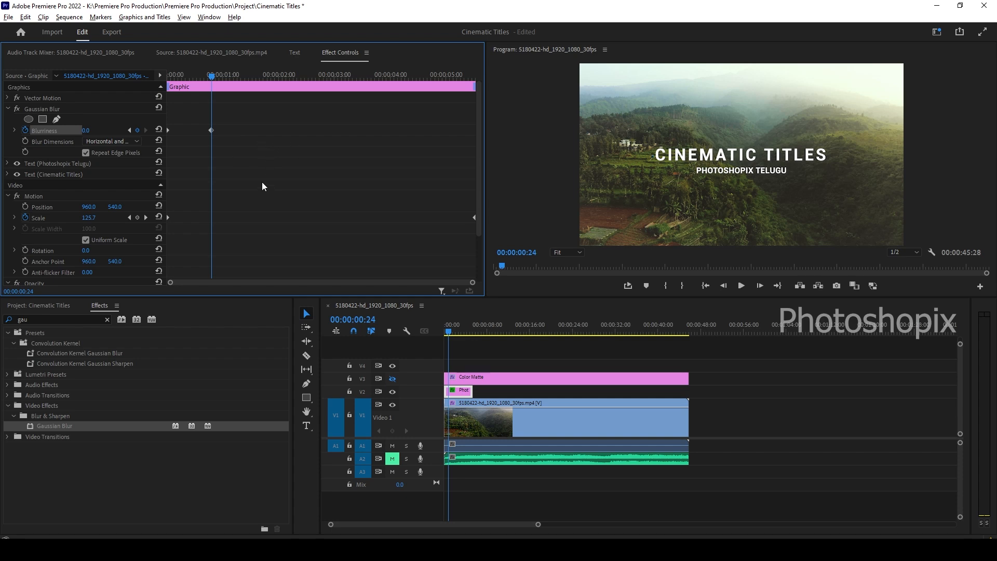
- Add a Blurriness keyframe of 0 at the third Opacity keyframe, at 00:00:04:23
{"action": "scroll", "coordinate": [262, 182], "scroll_direction": "down", "scroll_amount": 3}
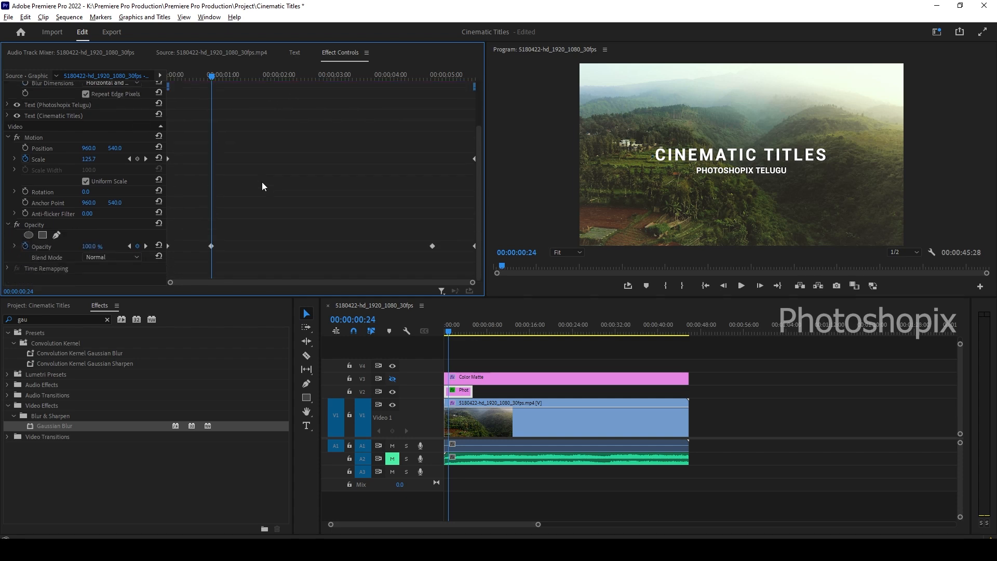
{"action": "left_click", "coordinate": [145, 246]}
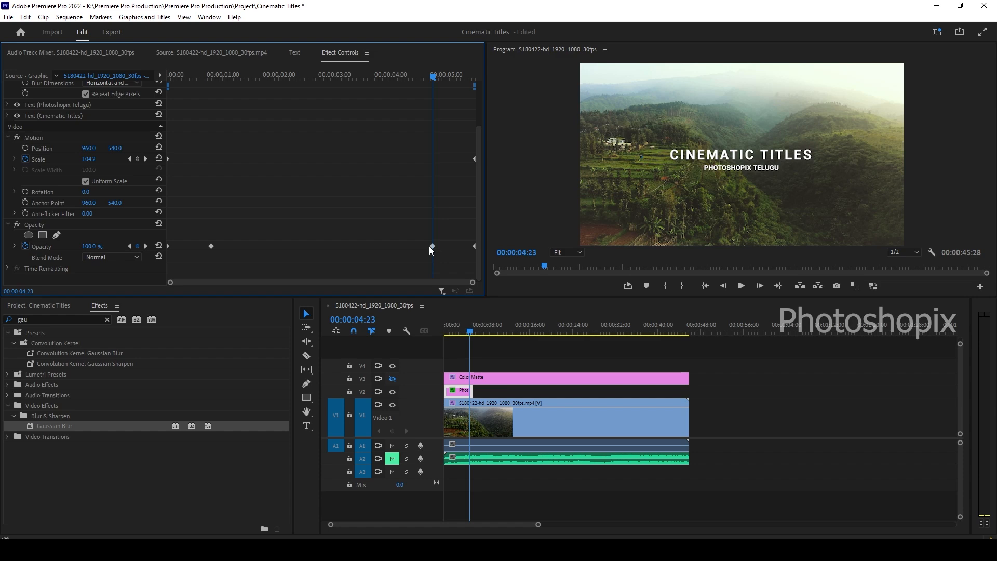
{"action": "scroll", "coordinate": [350, 190], "scroll_direction": "up", "scroll_amount": 3}
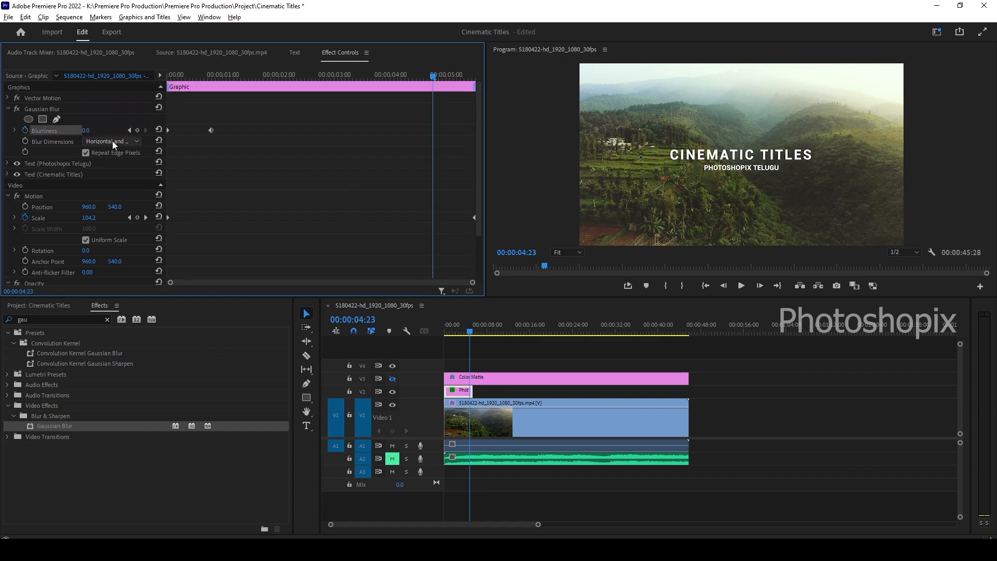
{"action": "left_click", "coordinate": [138, 130]}
- Go to the last Opacity keyframe at 00:00:05:16 and set the title graphic's Blurriness to 130
{"action": "scroll", "coordinate": [328, 184], "scroll_direction": "down", "scroll_amount": 3}
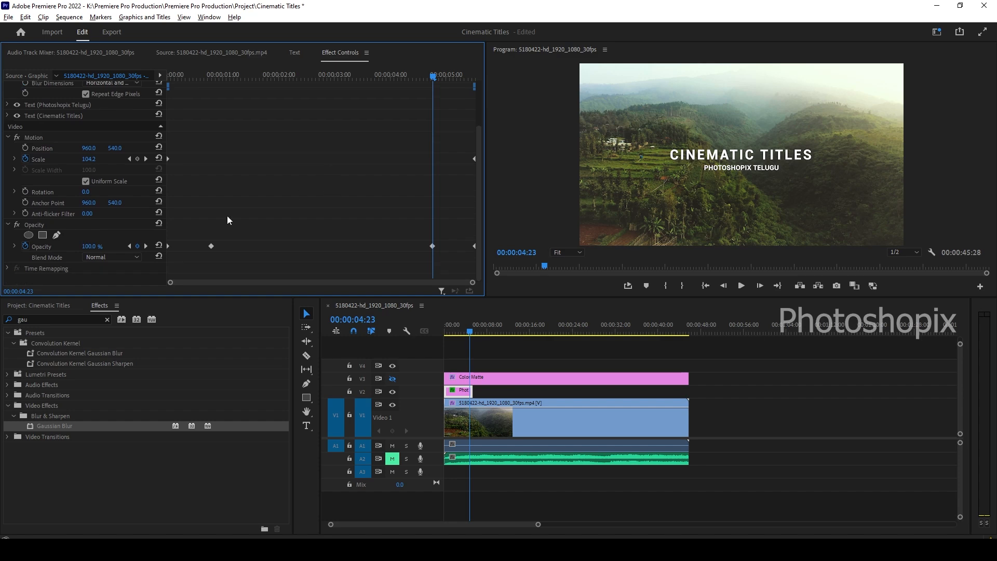
{"action": "left_click", "coordinate": [145, 246]}
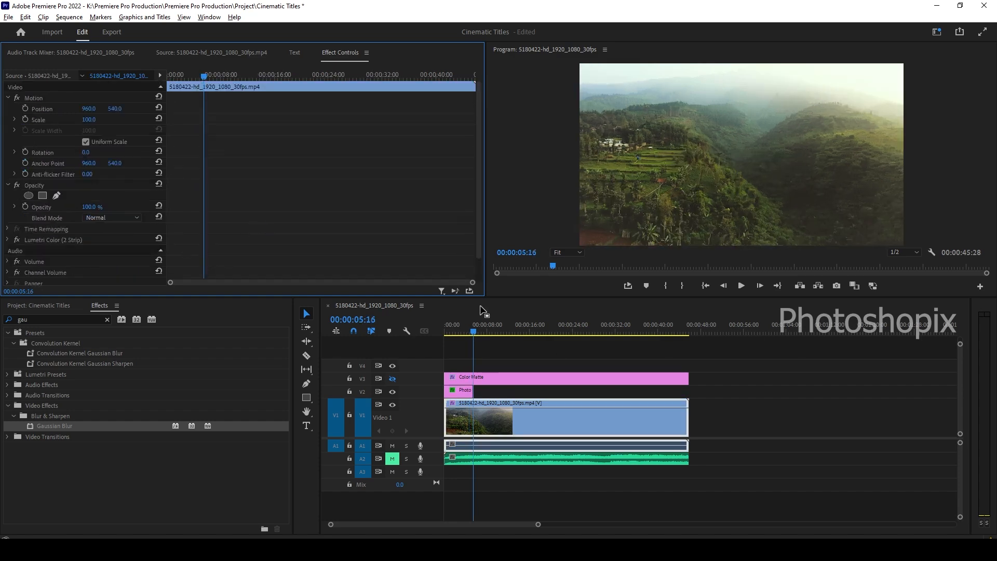
{"action": "left_click", "coordinate": [469, 394]}
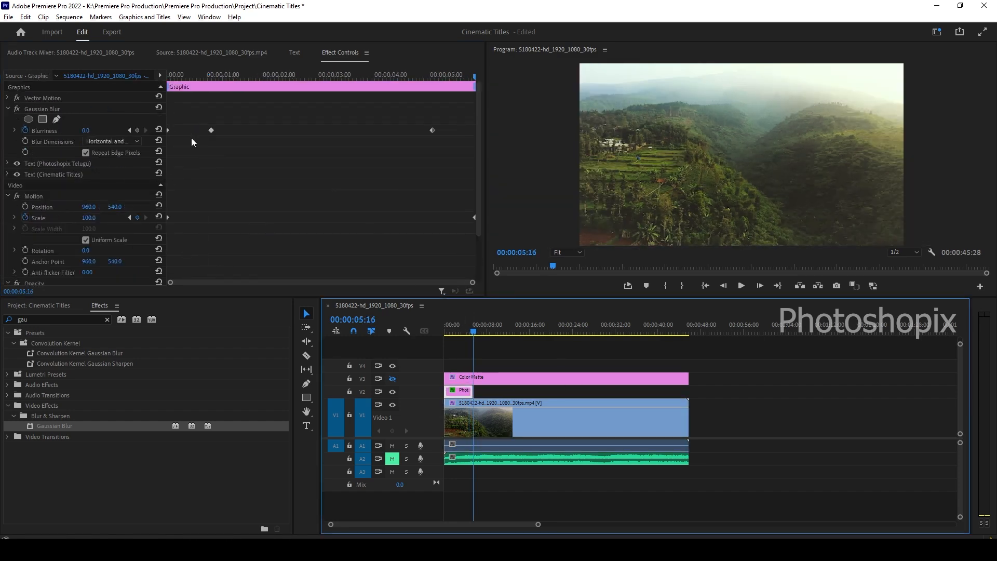
{"action": "left_click", "coordinate": [87, 130]}
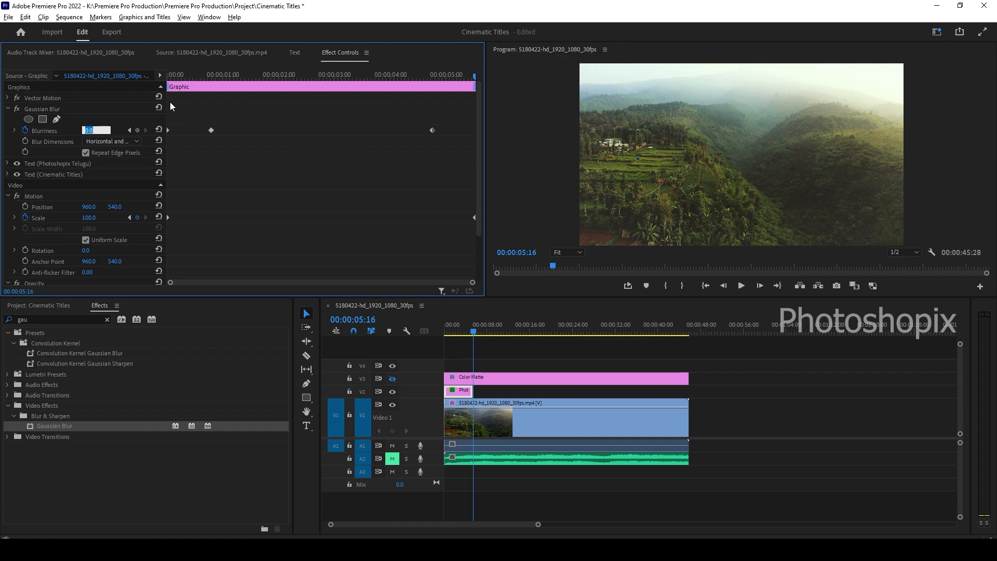
{"action": "type", "text": "130"}
{"action": "key", "text": "Return"}
- Play the title from the start to review its blur animation, return to 00:00:03:03 and reselect the title graphic
{"action": "left_click_drag", "start_coordinate": [461, 331], "coordinate": [437, 331]}
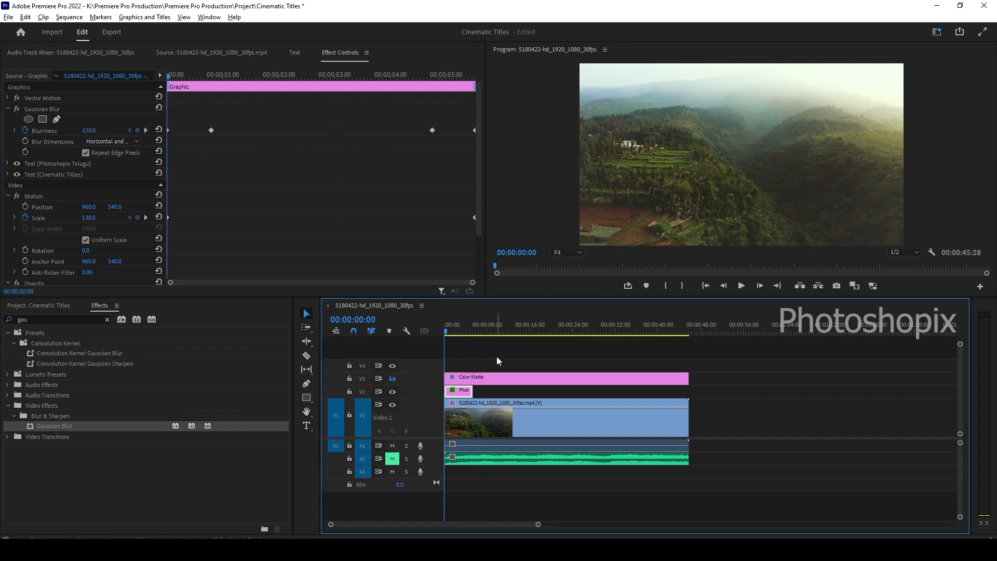
{"action": "key", "text": "space"}
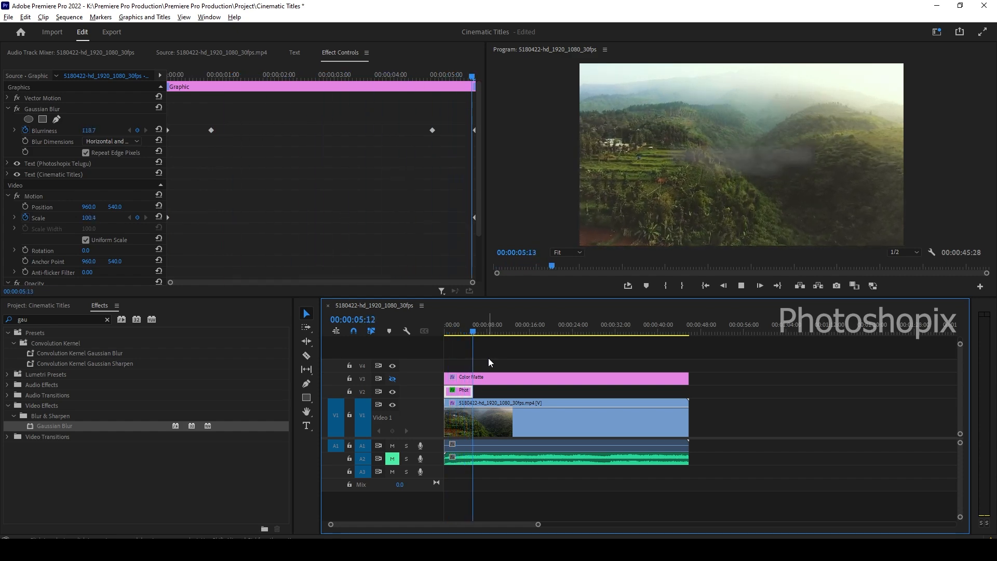
{"action": "mouse_move", "coordinate": [464, 333]}
{"action": "left_mouse_down"}
{"action": "mouse_move", "coordinate": [427, 331]}
{"action": "mouse_move", "coordinate": [461, 334]}
{"action": "left_mouse_up"}
{"action": "left_click", "coordinate": [461, 329]}
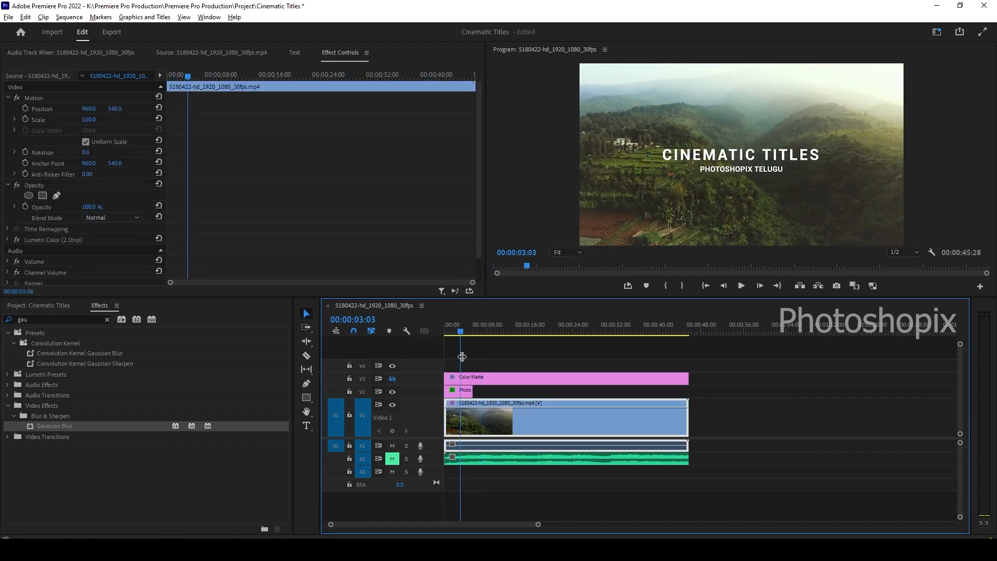
{"action": "left_click", "coordinate": [462, 389]}
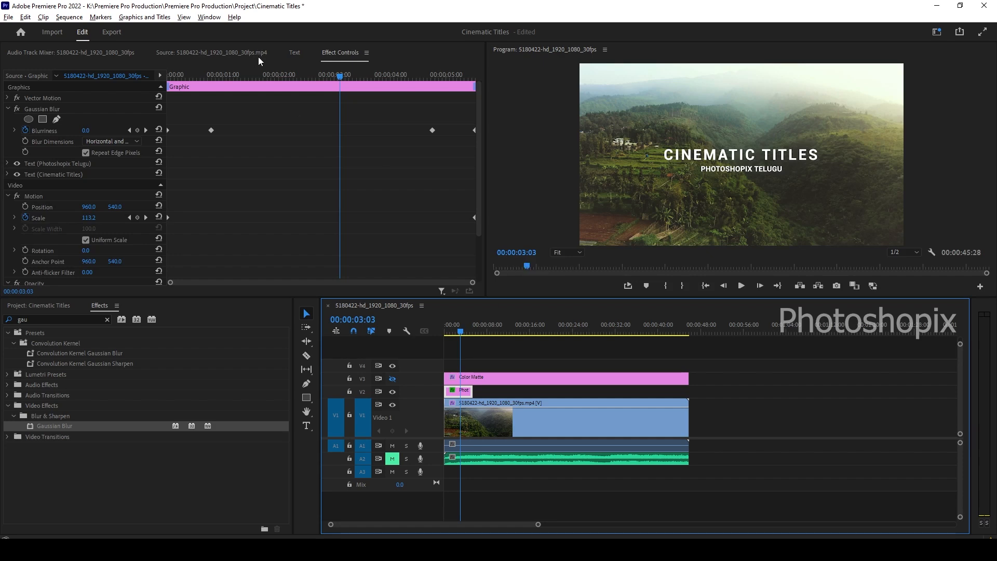
- Open the title graphic in Essential Graphics for editing and select its Photoshopix Telugu text layer
{"action": "left_click", "coordinate": [209, 17]}
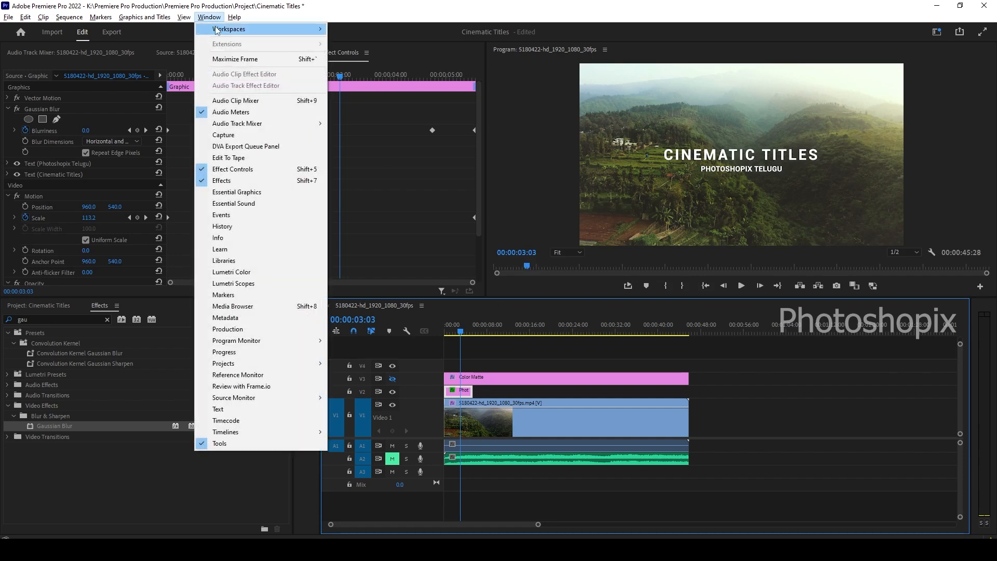
{"action": "left_click", "coordinate": [258, 193]}
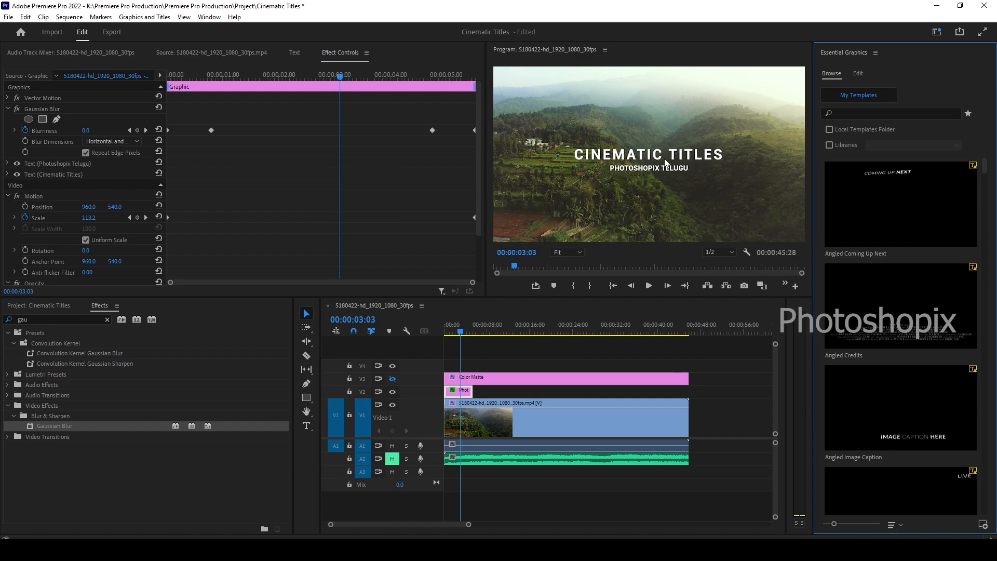
{"action": "left_click", "coordinate": [859, 74]}
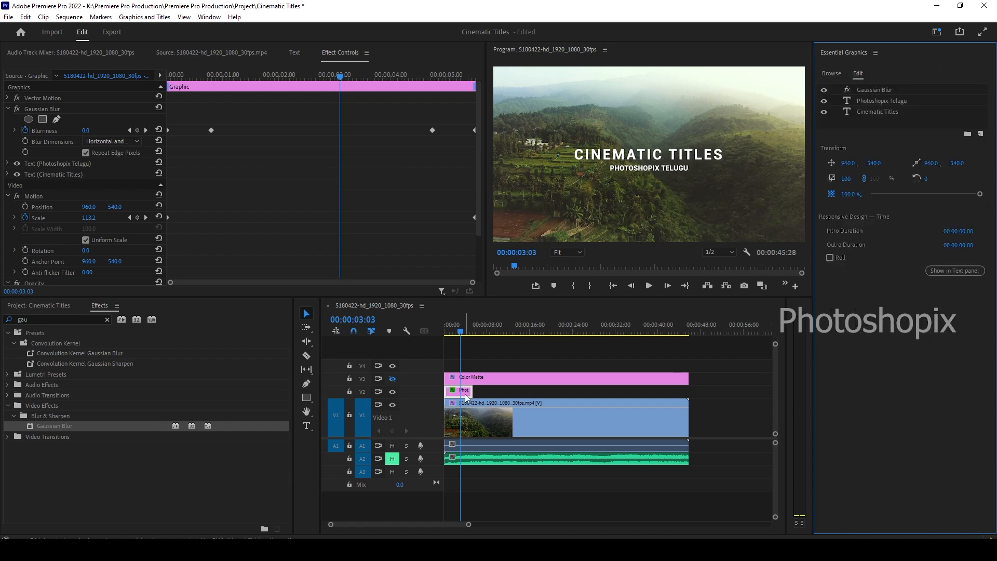
{"action": "left_click", "coordinate": [466, 396]}
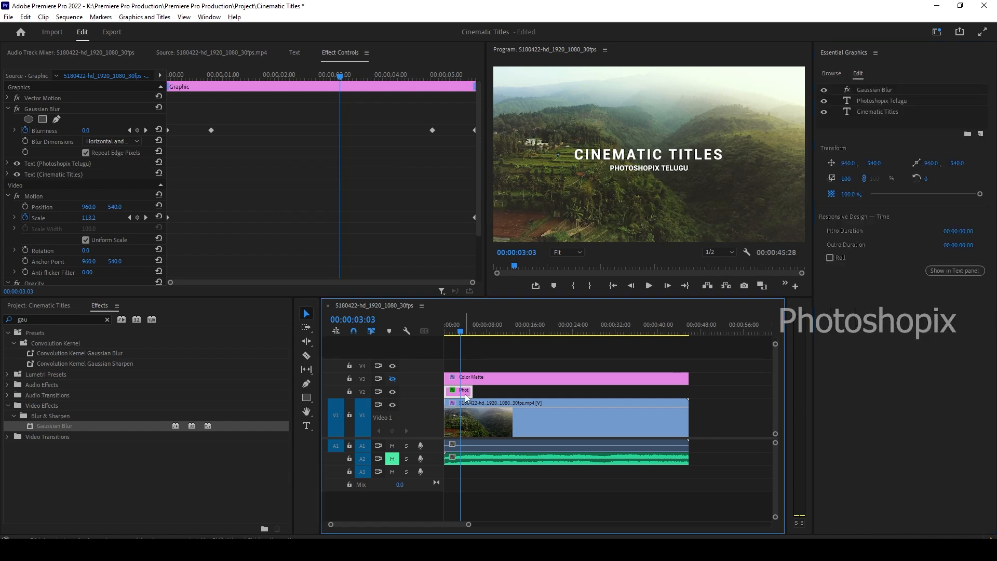
{"action": "left_click", "coordinate": [881, 99]}
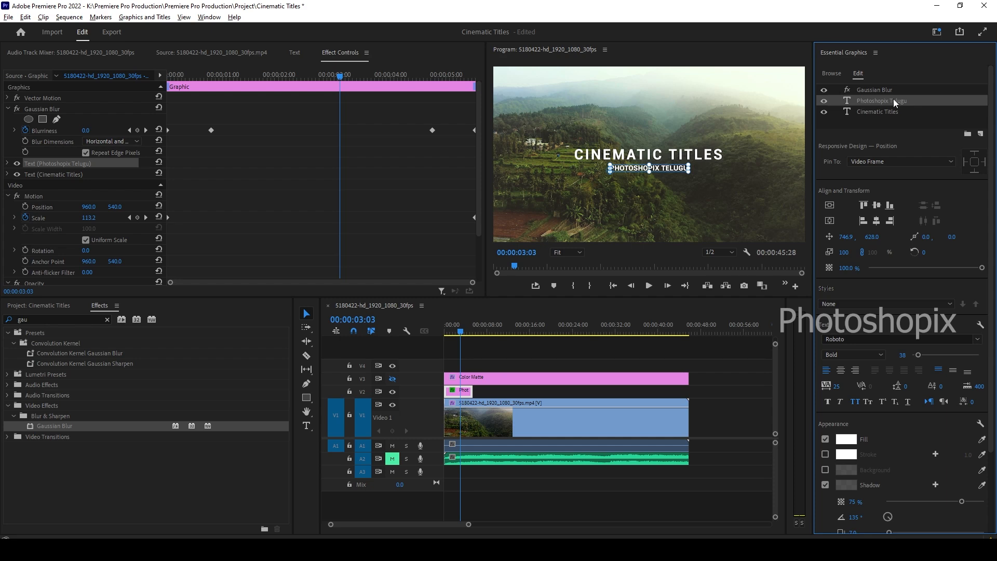
- Set the font style of the Photoshopix Telugu subtitle to Light, keeping the Roboto family
{"action": "left_click", "coordinate": [887, 338]}
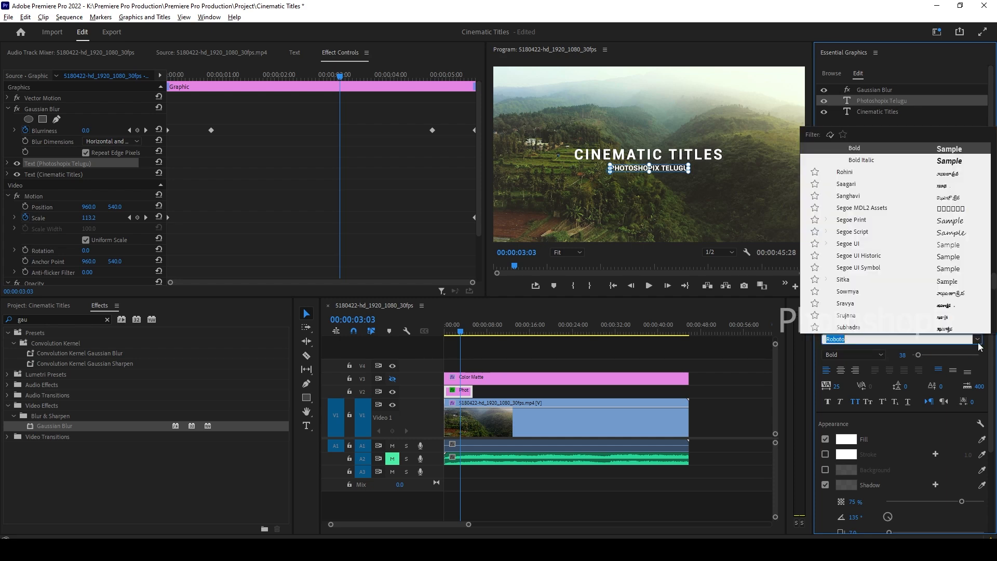
{"action": "left_click", "coordinate": [858, 357]}
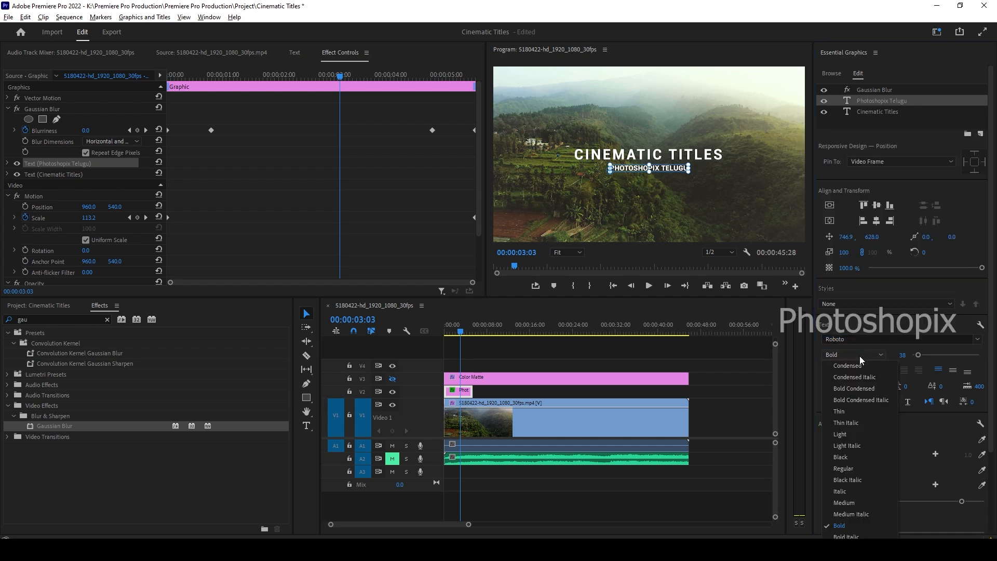
{"action": "left_click", "coordinate": [851, 470]}
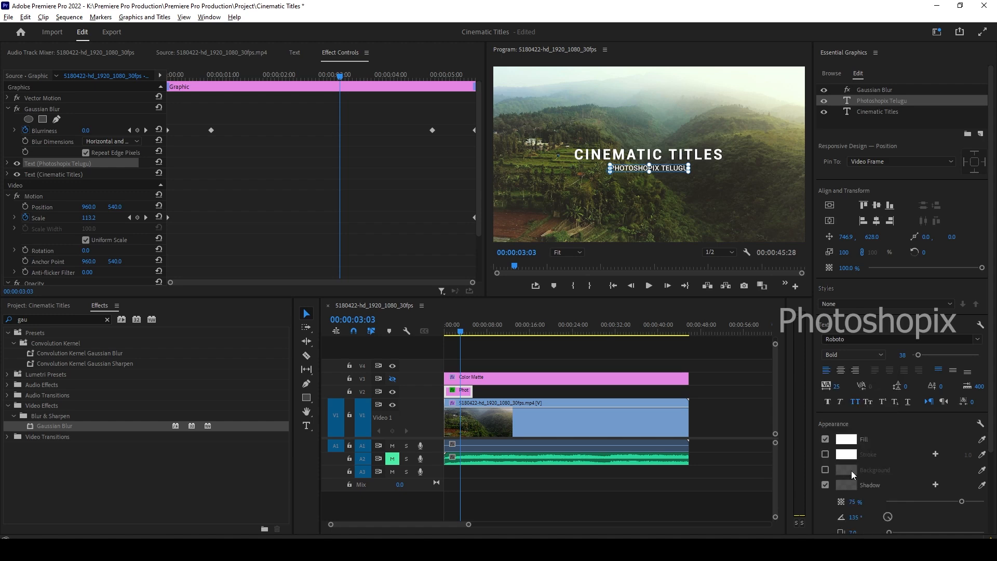
{"action": "left_click", "coordinate": [860, 353]}
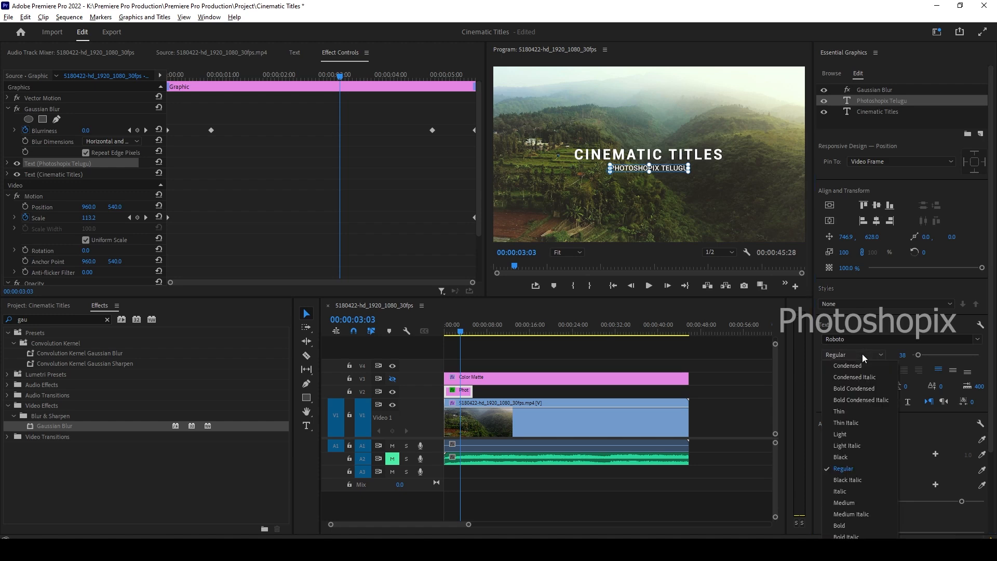
{"action": "left_click", "coordinate": [852, 435]}
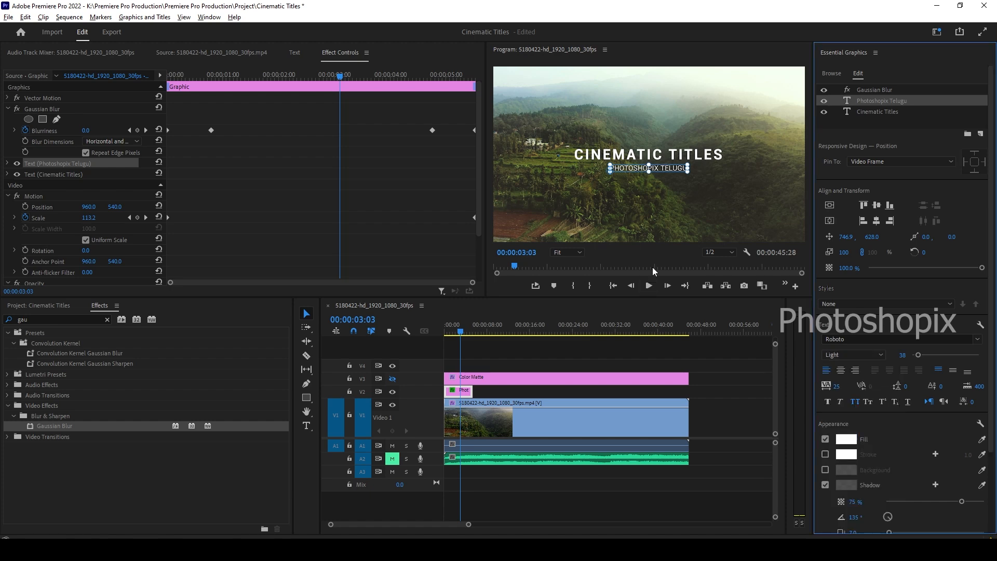
- Deselect the subtitle and check the title's look at 00:00:02:13, 00:00:01:02 and 00:00:01:25
{"action": "left_click", "coordinate": [458, 329]}
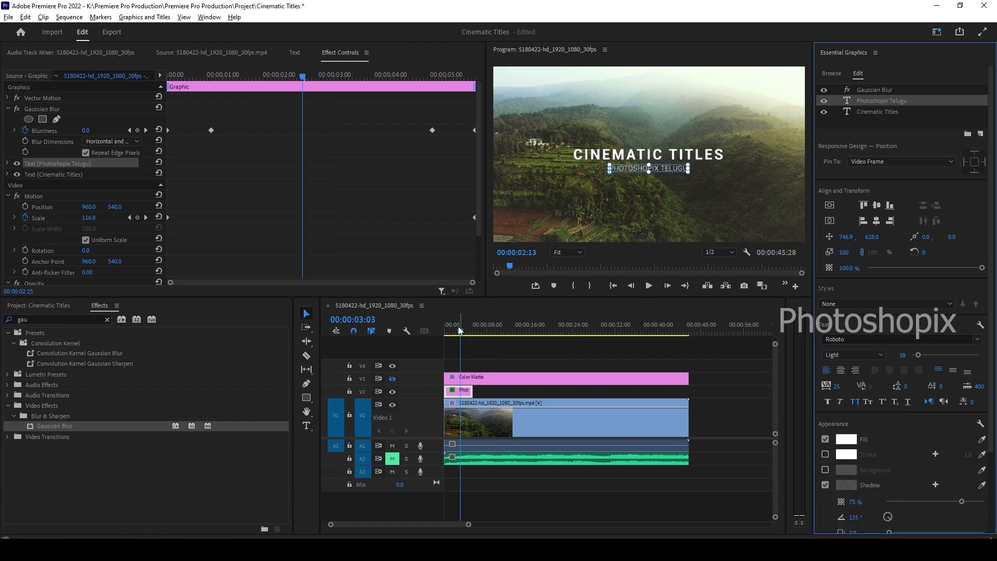
{"action": "left_click", "coordinate": [487, 356]}
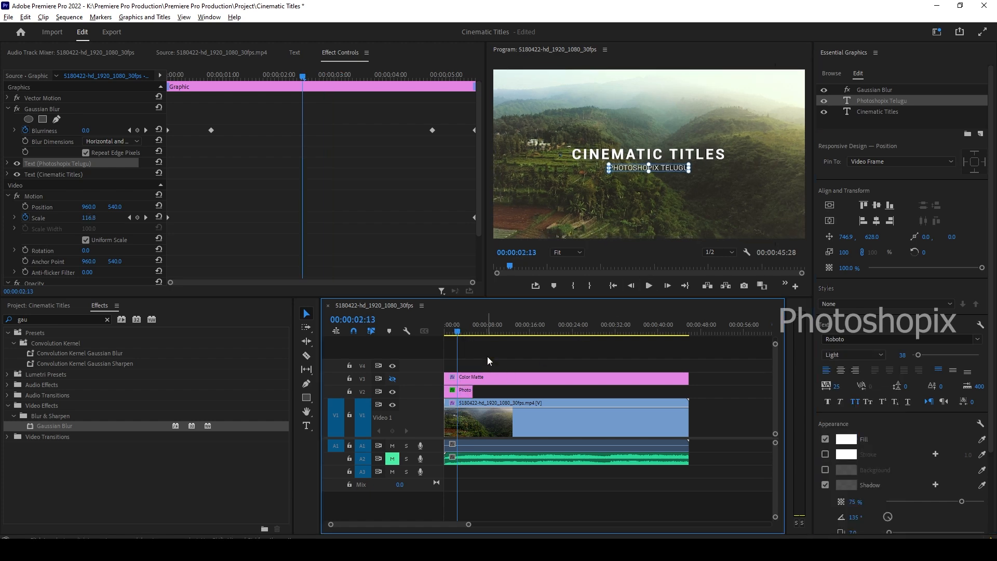
{"action": "left_click", "coordinate": [451, 335]}
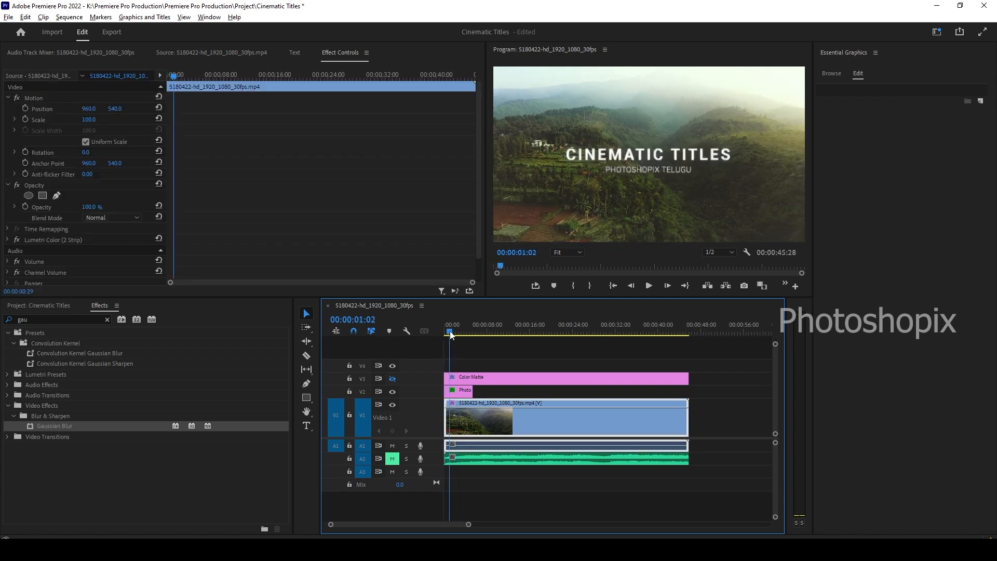
{"action": "left_click", "coordinate": [454, 331]}
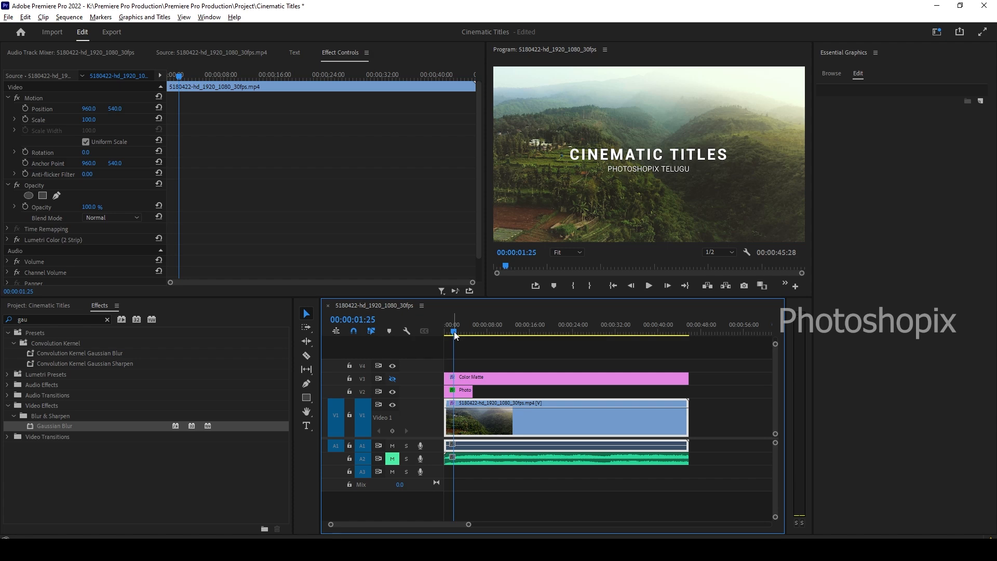
- Make the Color Matte track V3 visible and unmute audio track A2, with the playhead returned to 00:00:00:00
{"action": "left_click", "coordinate": [392, 380]}
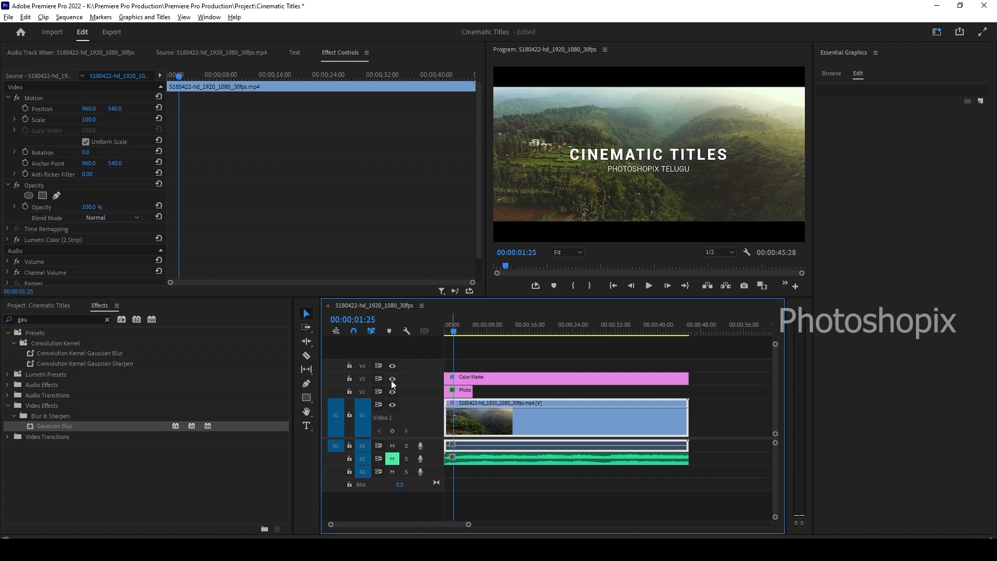
{"action": "left_click", "coordinate": [392, 459]}
{"action": "left_click_drag", "start_coordinate": [458, 337], "coordinate": [441, 331]}
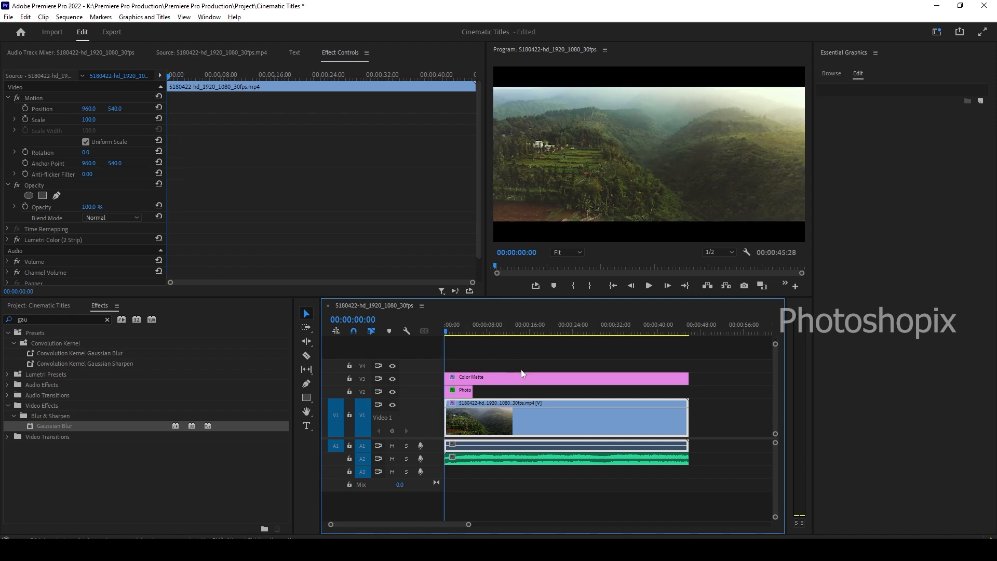
- Close Essential Graphics and enlarge the Program monitor for a bigger preview
{"action": "left_click", "coordinate": [875, 53]}
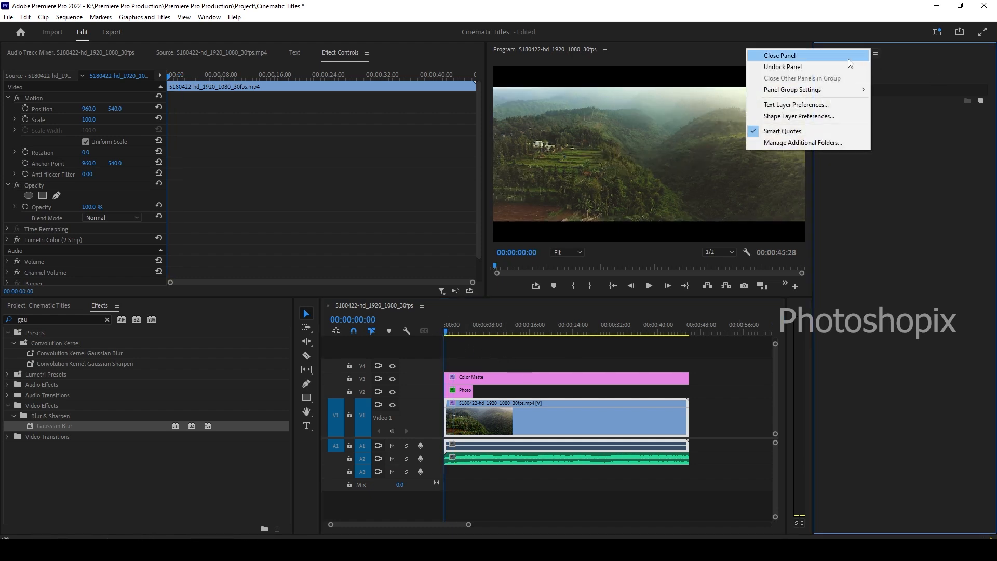
{"action": "left_click", "coordinate": [857, 56]}
{"action": "left_click_drag", "start_coordinate": [597, 295], "coordinate": [473, 295]}
{"action": "left_click_drag", "start_coordinate": [538, 297], "coordinate": [539, 320]}
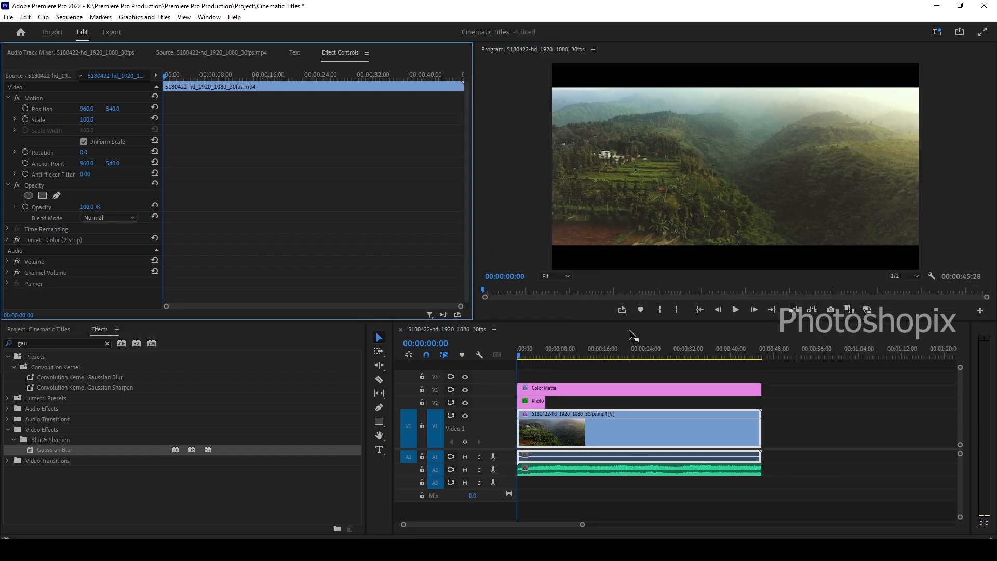
- Play the sequence from the start to review the finished title with its audio and cinematic bars, stopping at 00:00:06:07
{"action": "key", "text": "space"}
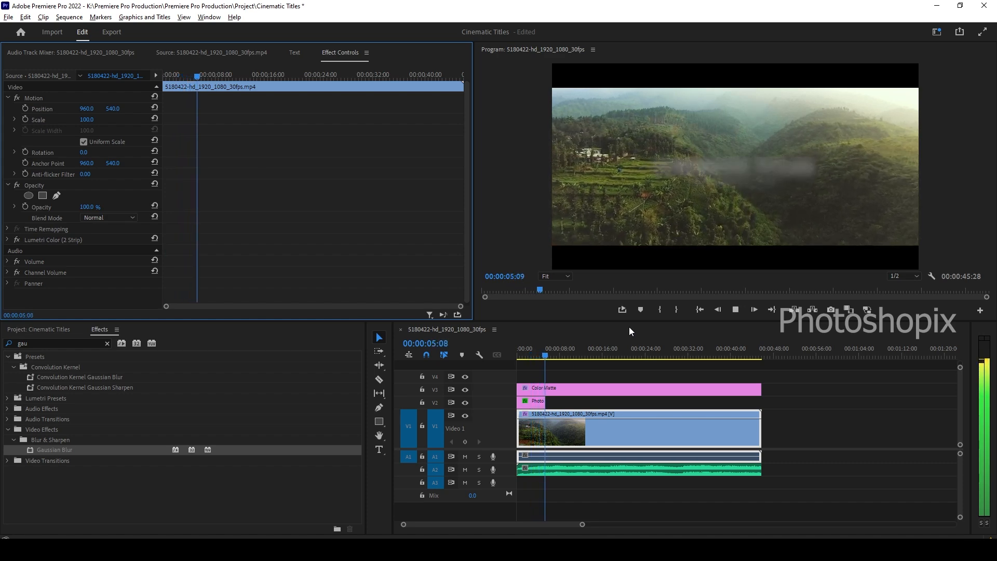
{"action": "key", "text": "space"}
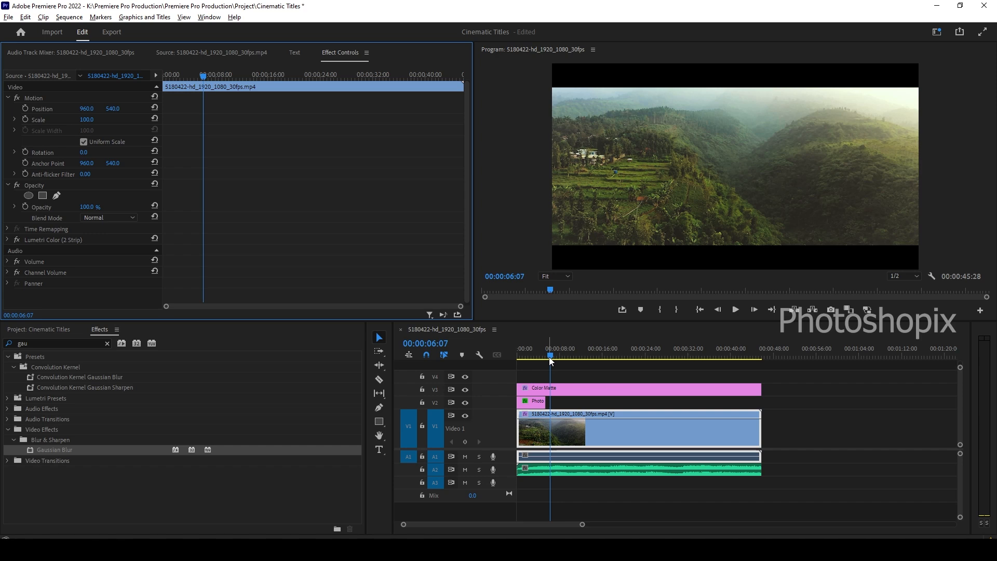
{"action": "left_click", "coordinate": [534, 347]}
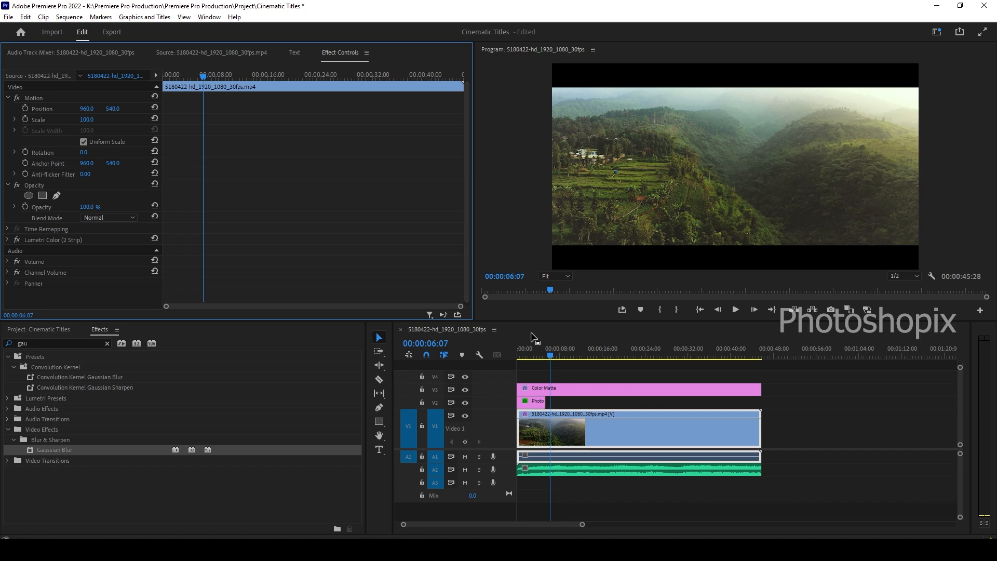